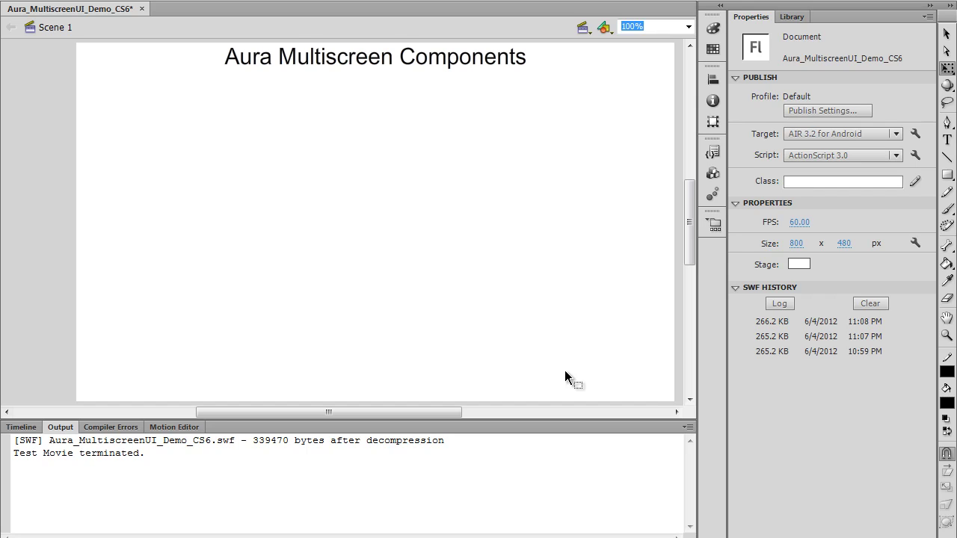
Place an Aura_TouchList SWF instance at stage centre and show its component parameters.
click(792, 17)
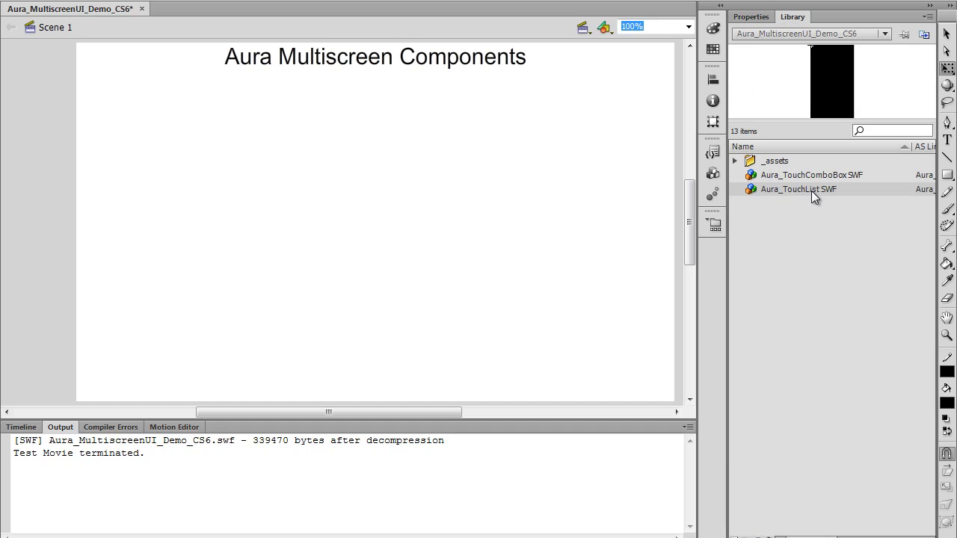
drag(812, 191, 405, 240)
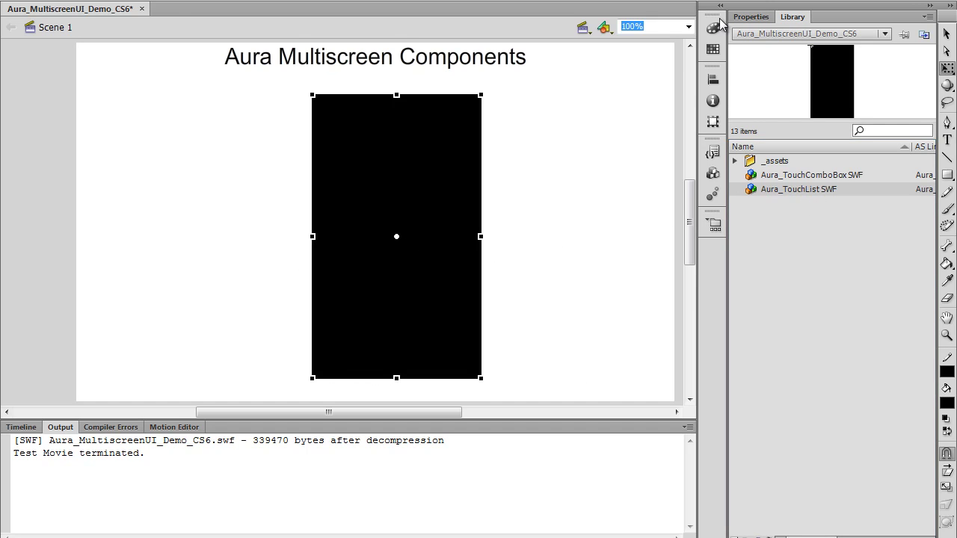
click(751, 17)
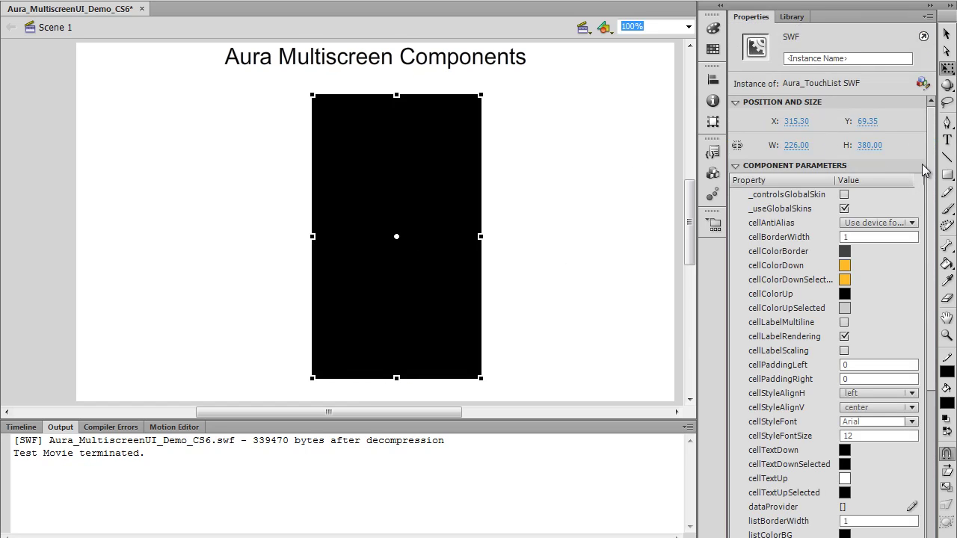
drag(931, 168, 935, 230)
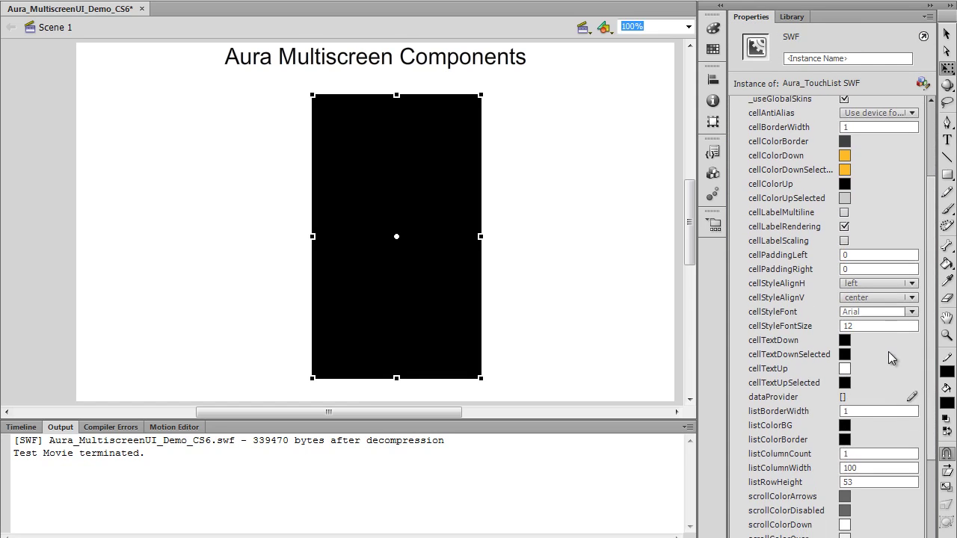
Fill the list's dataProvider with sixteen items, label0 through label15.
double_click(857, 399)
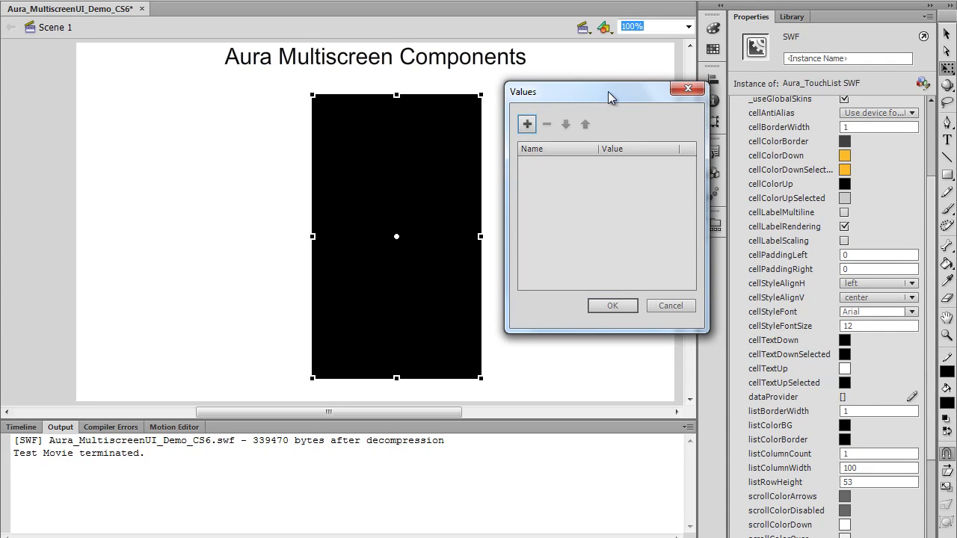
drag(608, 91, 653, 116)
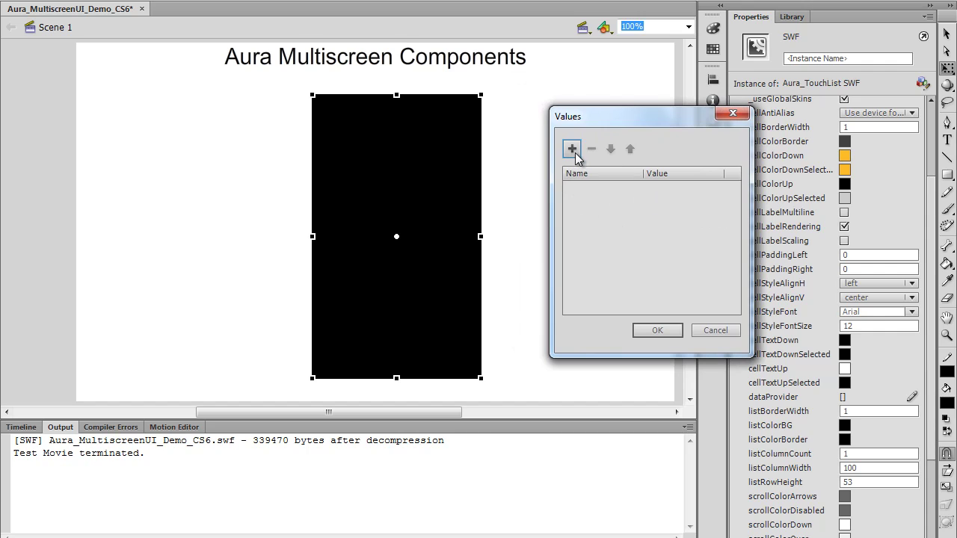
click(572, 149)
click(573, 149)
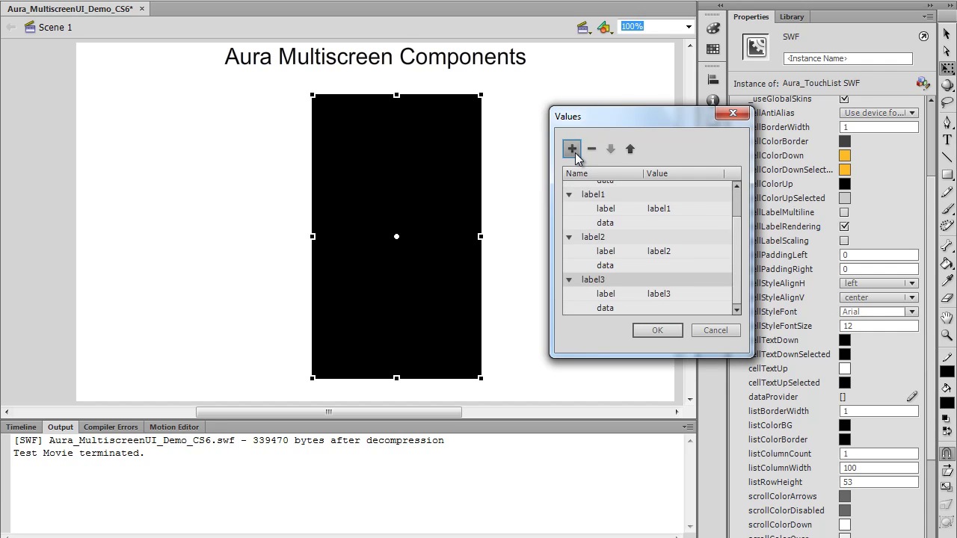
double_click(573, 150)
double_click(572, 149)
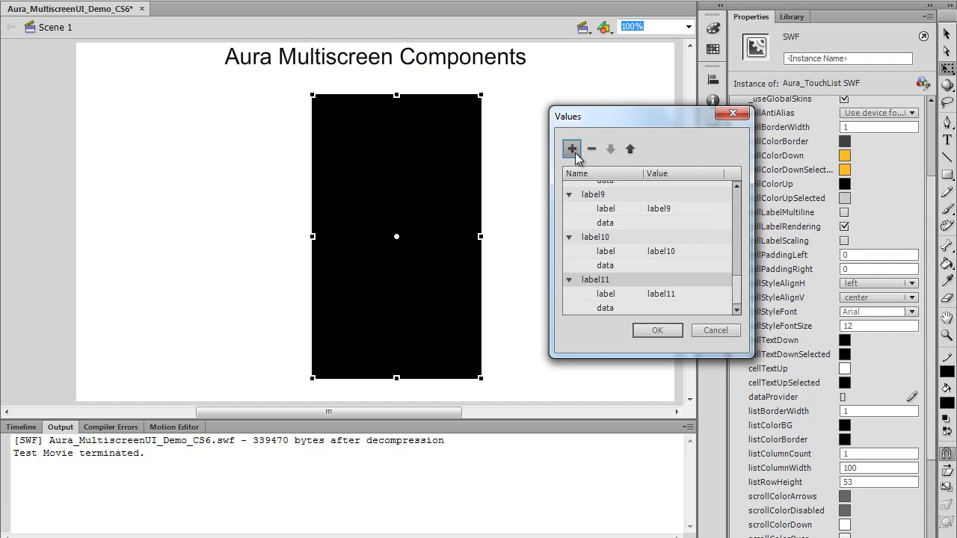
click(574, 150)
double_click(573, 150)
click(573, 150)
click(658, 331)
click(535, 209)
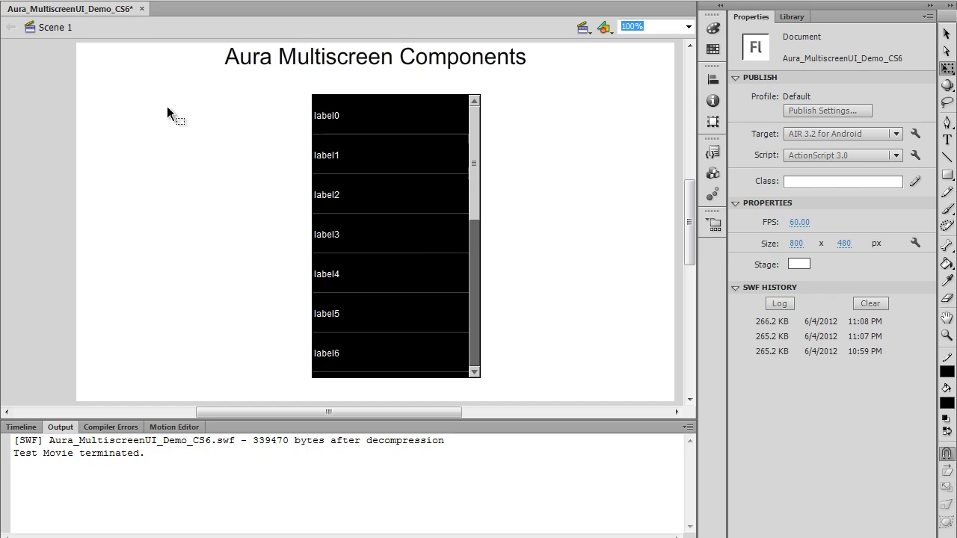
Revert the target to Flash Player 11.2 and test-play the movie, scrolling the label list.
key(ctrl+z)
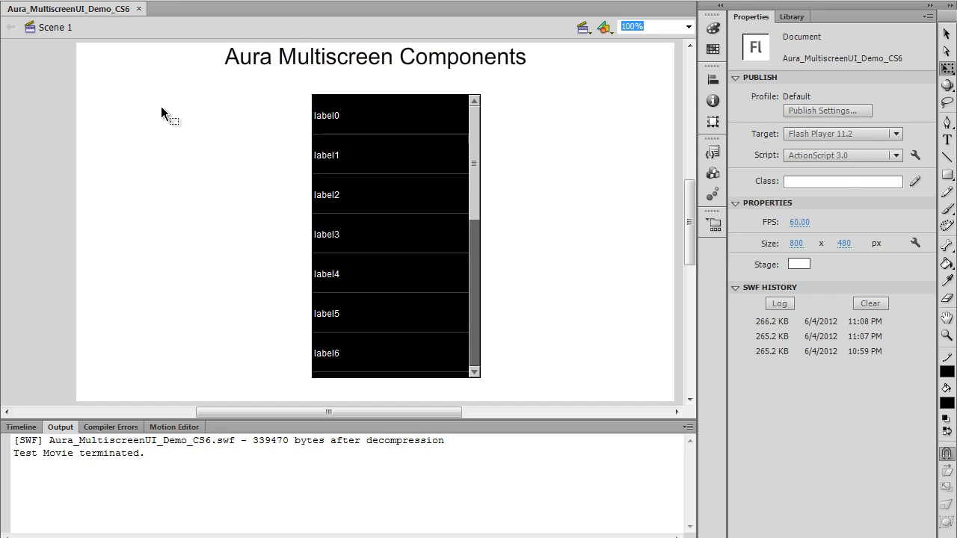
key(ctrl+Return)
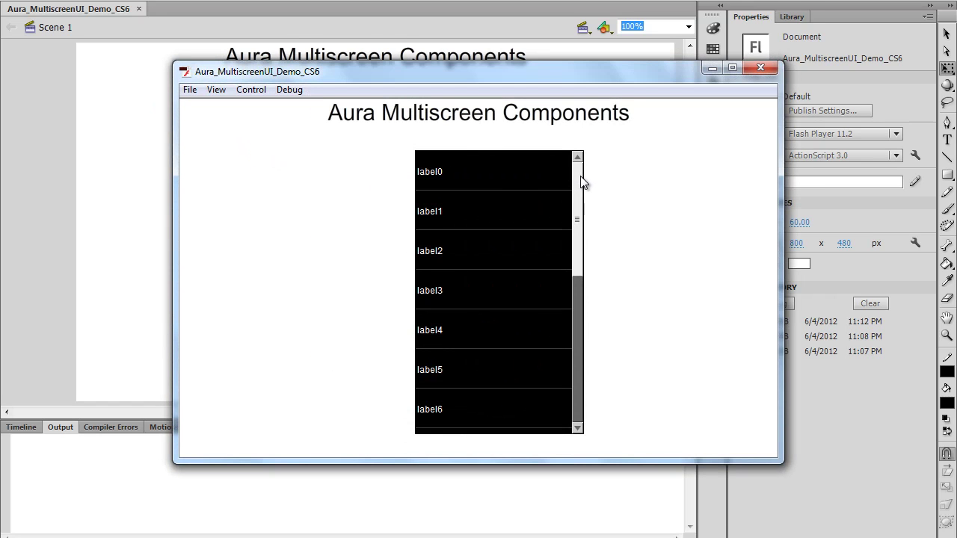
mouse_move(582, 185)
mouse_down()
mouse_move(587, 301)
mouse_move(573, 187)
mouse_up()
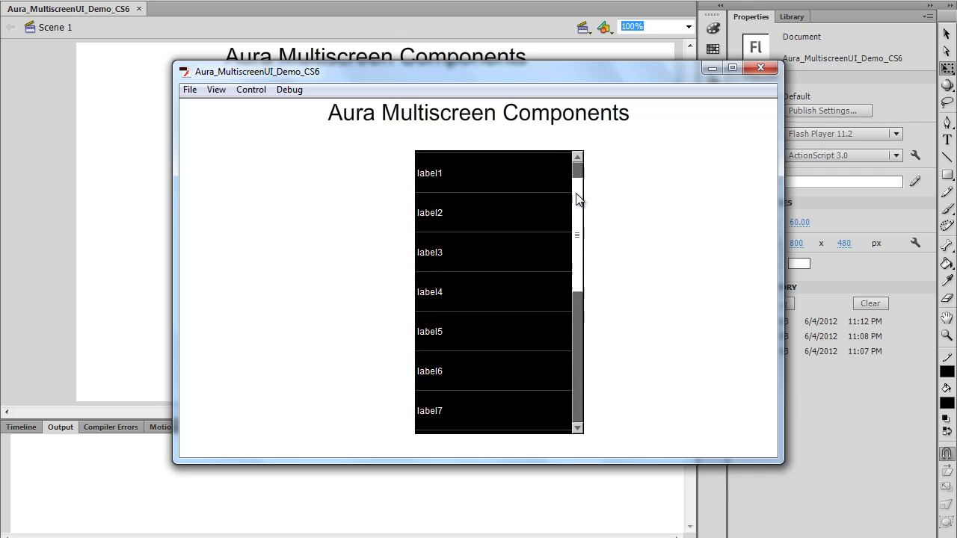
click(577, 429)
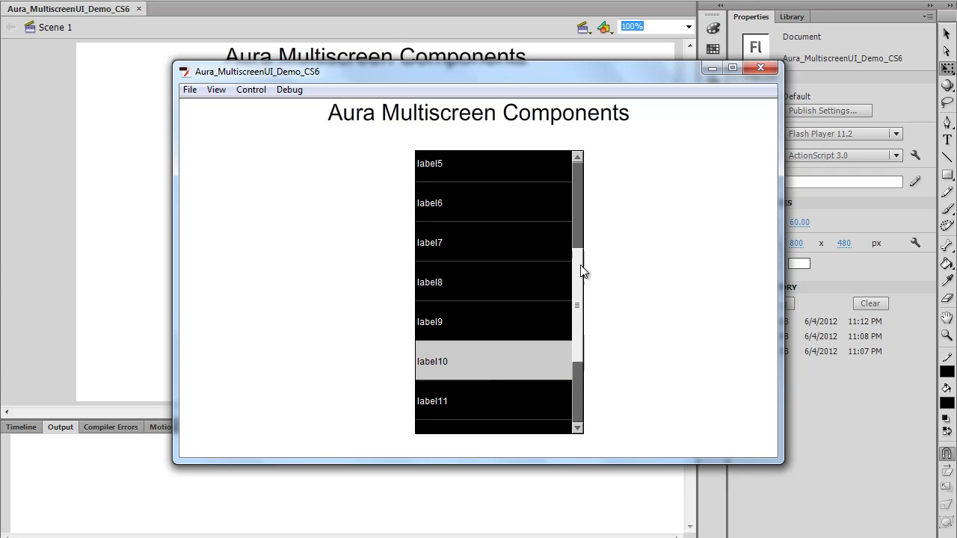
drag(581, 284, 577, 189)
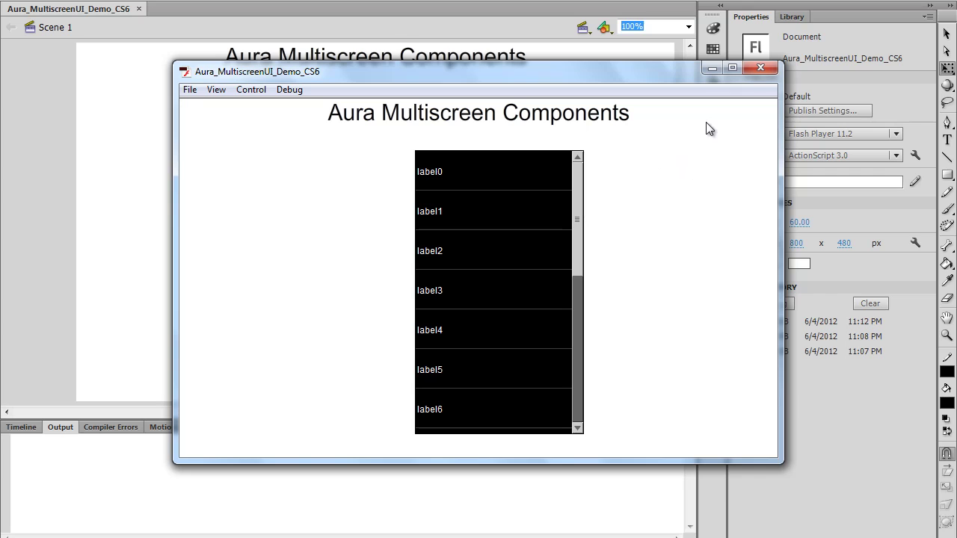
click(760, 68)
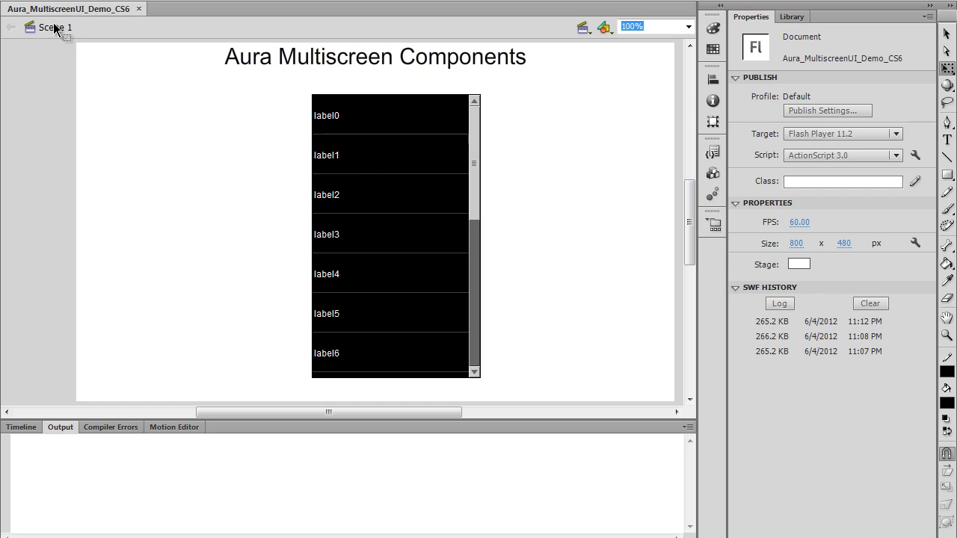
Change the Publish Settings target to AIR 3.2 for Android.
click(47, 1)
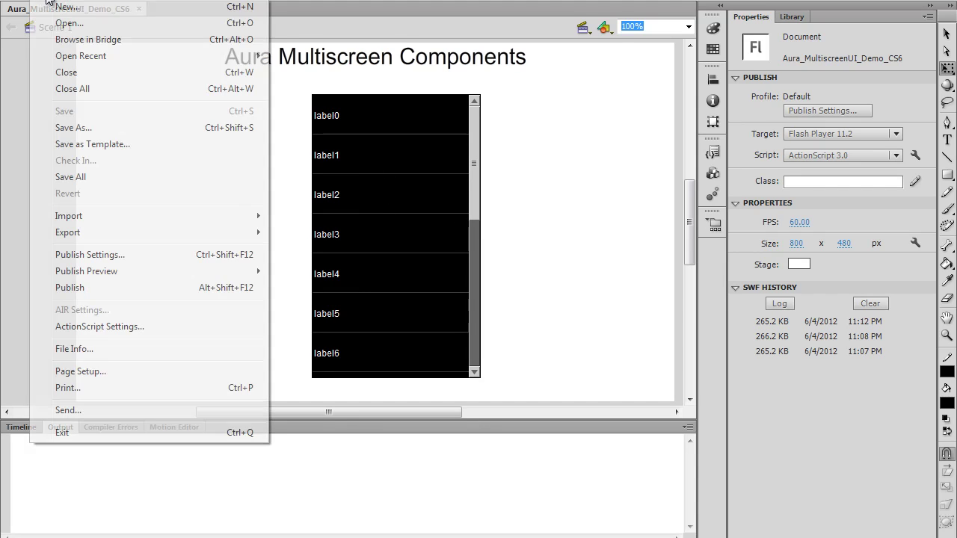
click(122, 254)
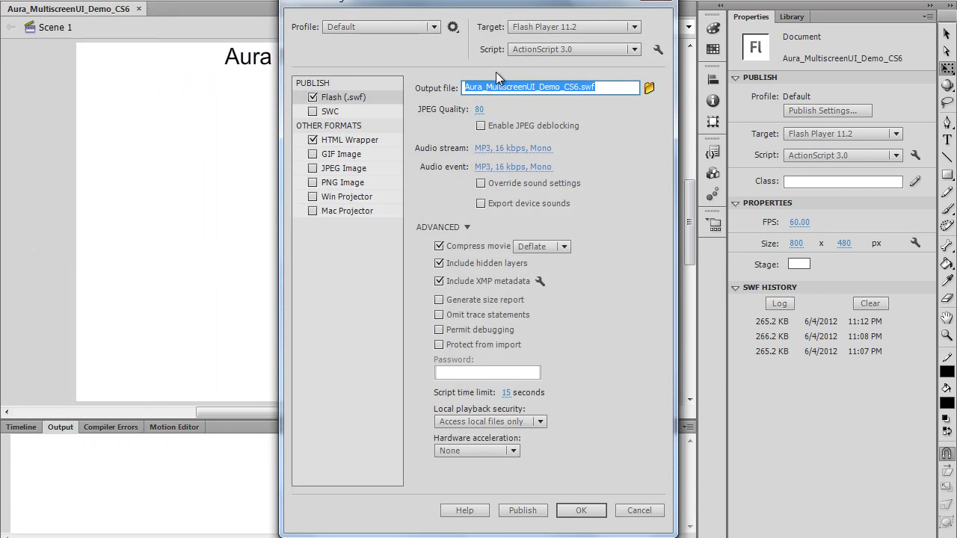
click(614, 28)
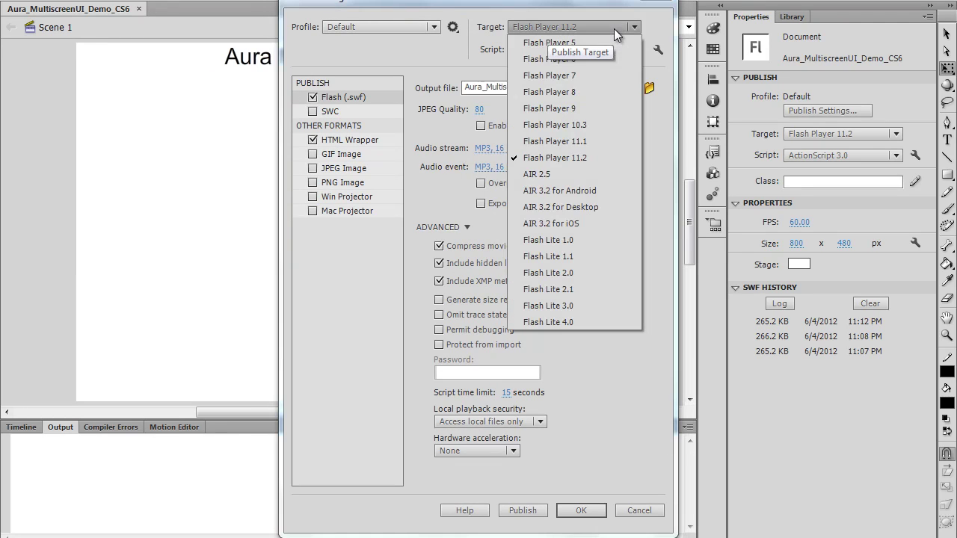
click(574, 192)
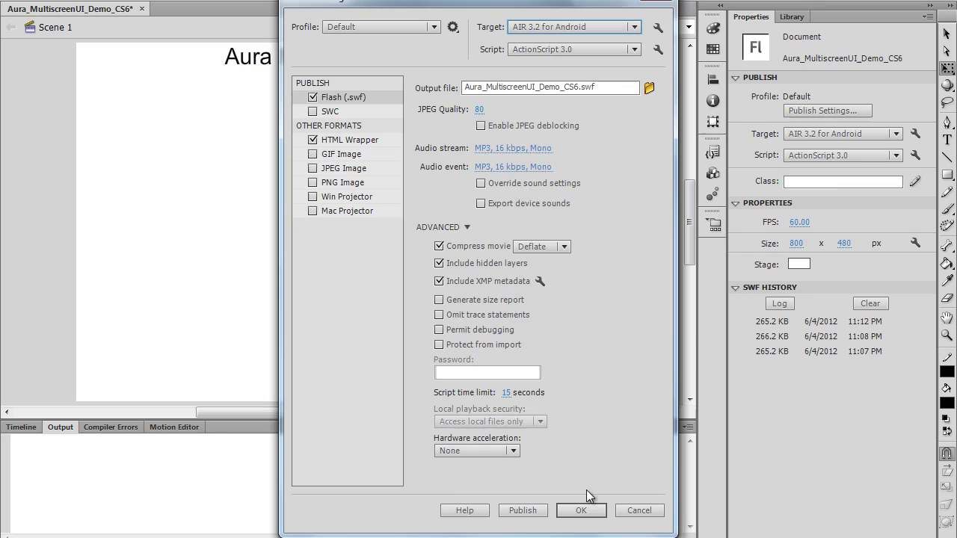
click(588, 511)
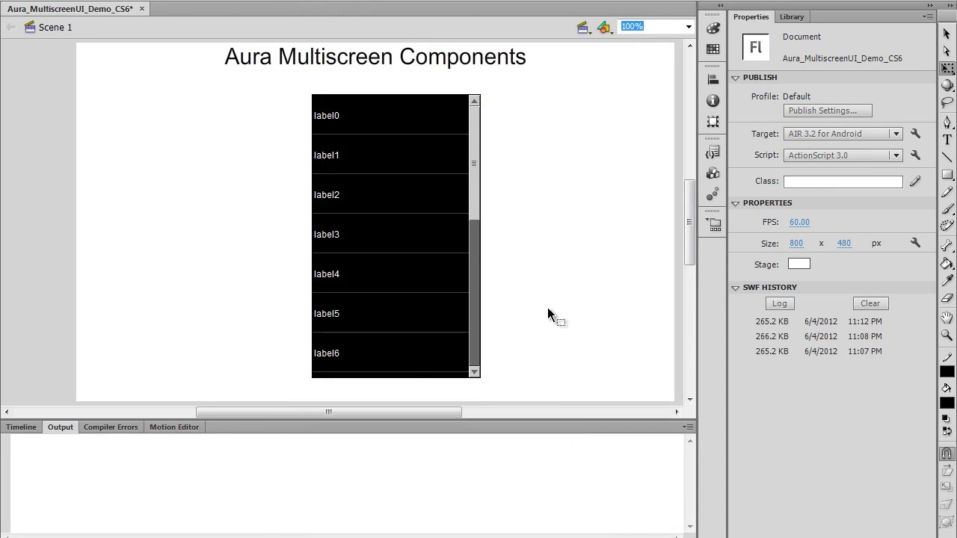
Test the movie in the AIR Debug Launcher, flicking through the label list.
key(ctrl+Return)
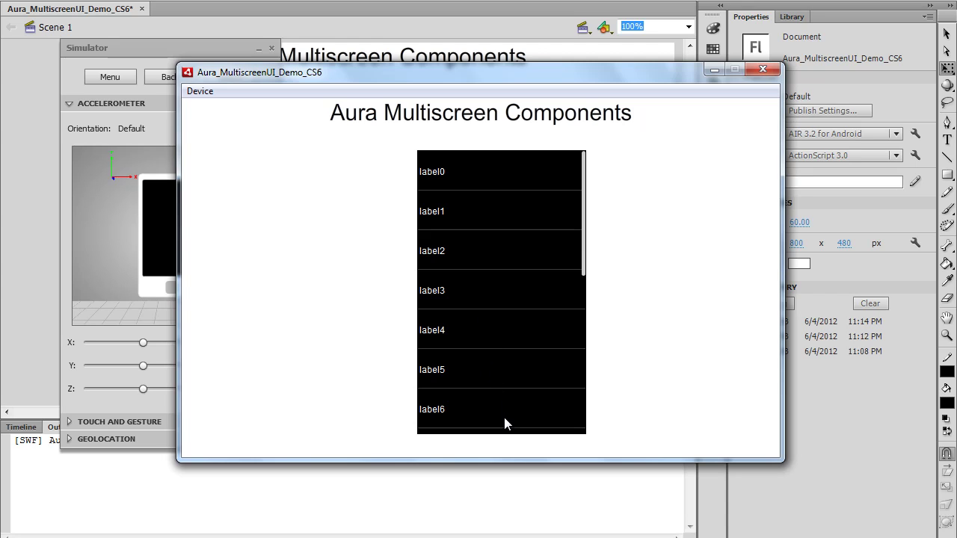
mouse_move(504, 418)
mouse_down()
mouse_move(493, 202)
mouse_move(510, 376)
mouse_move(498, 243)
mouse_move(511, 374)
mouse_move(515, 228)
mouse_move(519, 369)
mouse_move(499, 207)
mouse_move(511, 417)
mouse_move(498, 196)
mouse_up()
mouse_move(505, 268)
mouse_down()
mouse_move(515, 361)
mouse_move(513, 200)
mouse_move(510, 384)
mouse_move(510, 193)
mouse_move(520, 346)
mouse_move(504, 179)
mouse_up()
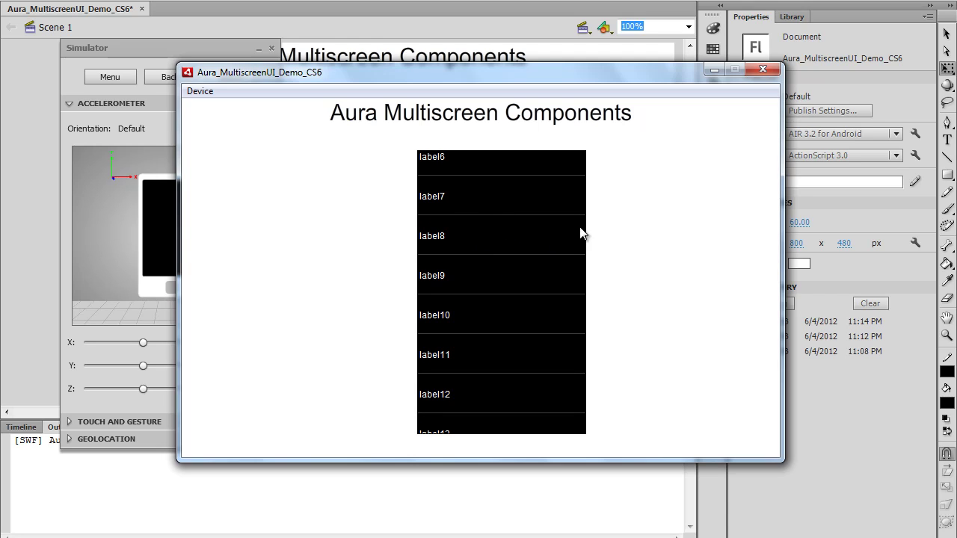
mouse_move(498, 252)
mouse_down()
mouse_move(526, 373)
mouse_move(517, 207)
mouse_move(602, 342)
mouse_up()
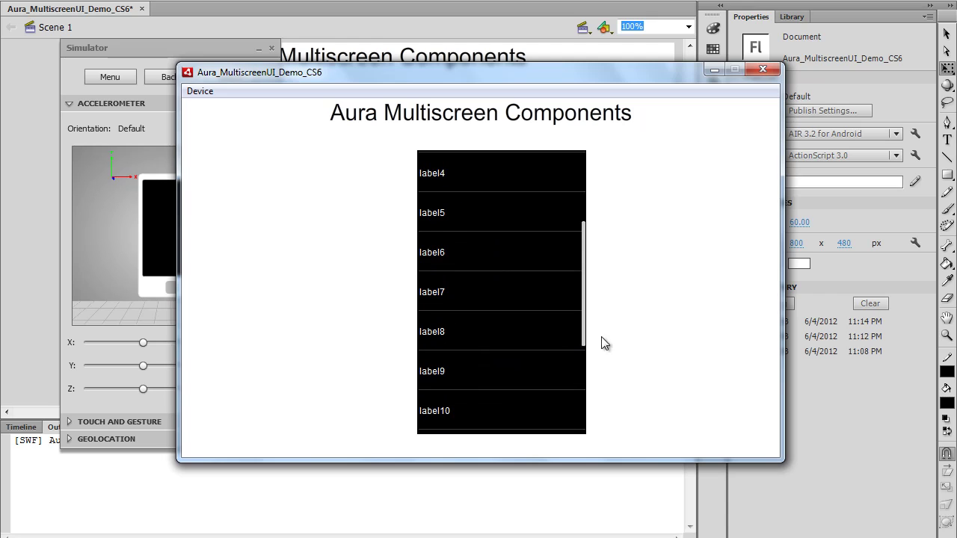
click(763, 69)
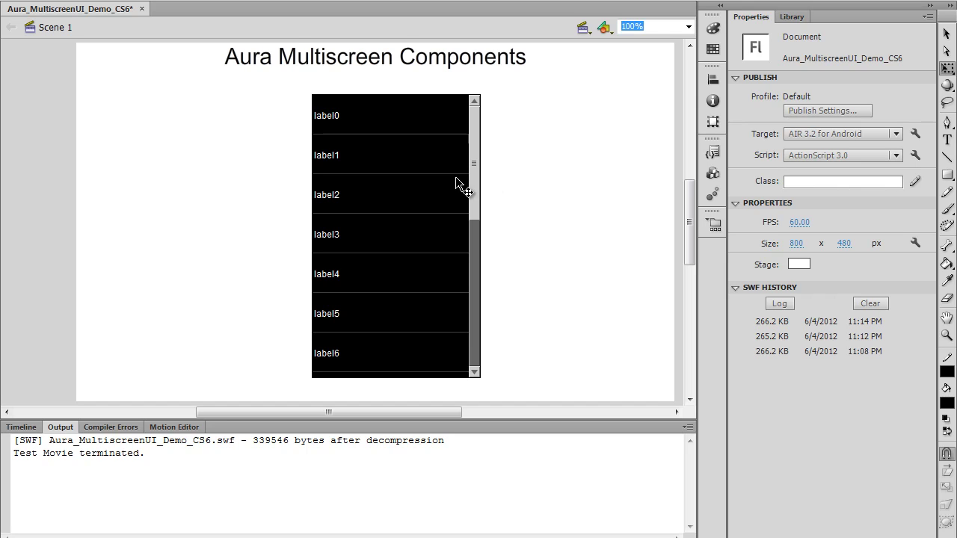
Move the TouchList to the stage's left side and enable _controlsGlobalSkin.
drag(451, 177, 276, 172)
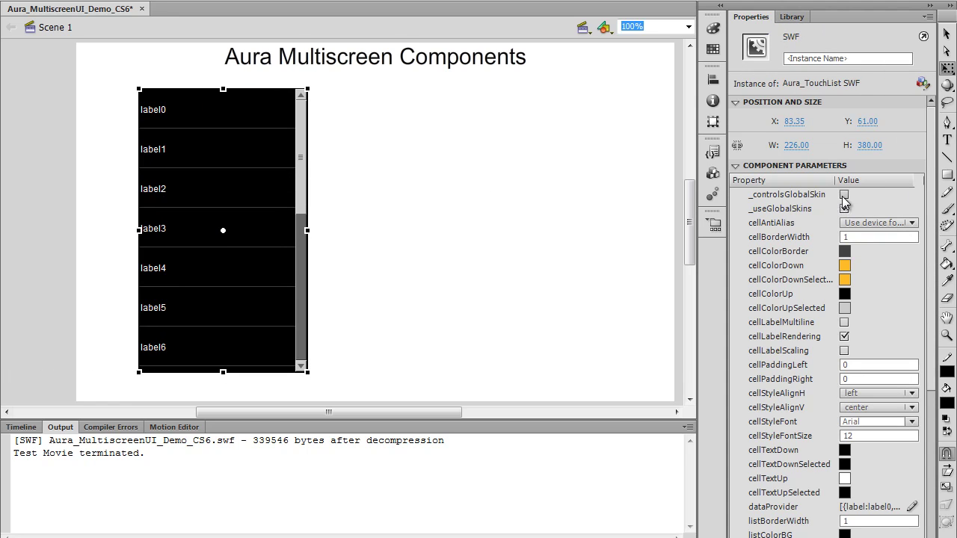
click(844, 195)
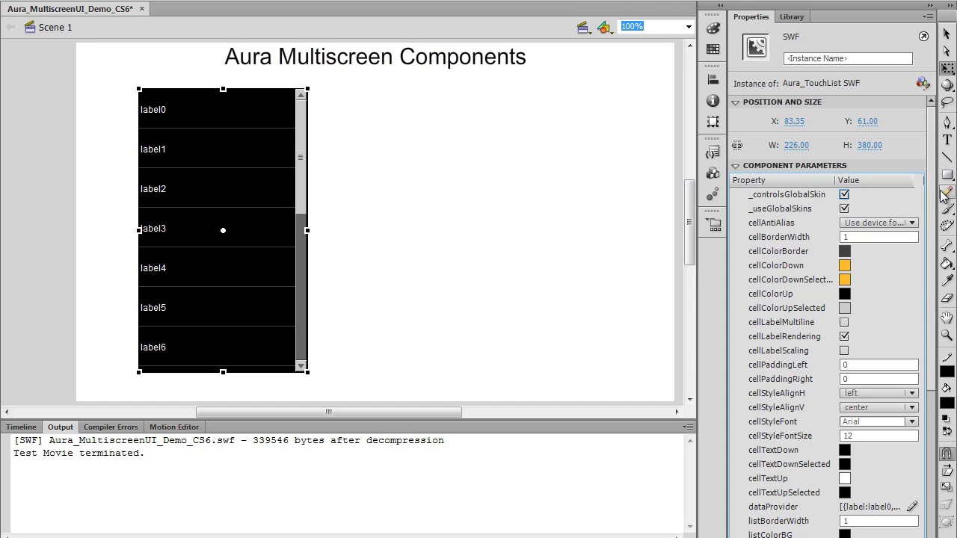
scroll(935, 221, down, 1)
scroll(939, 221, down, 2)
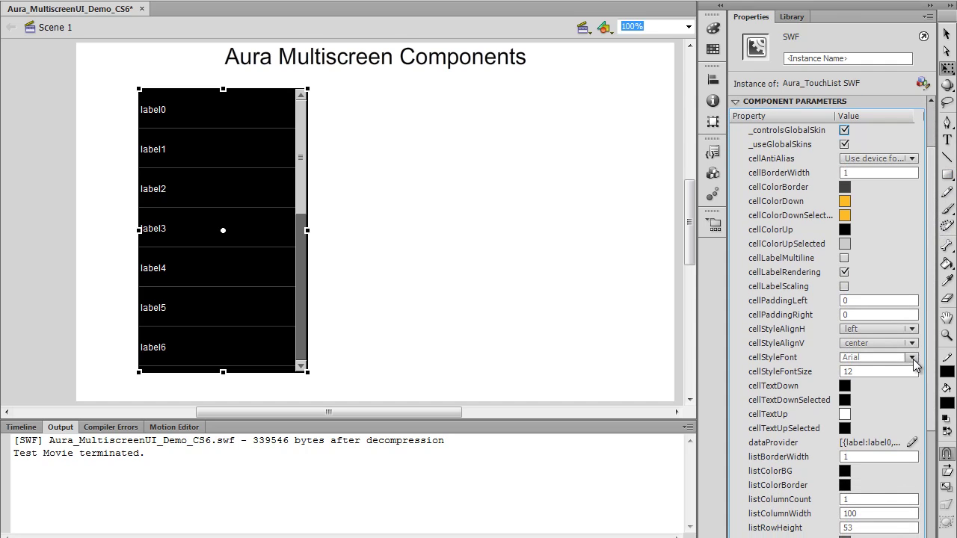
Set the list's cell font to Arial at size 20.
click(912, 357)
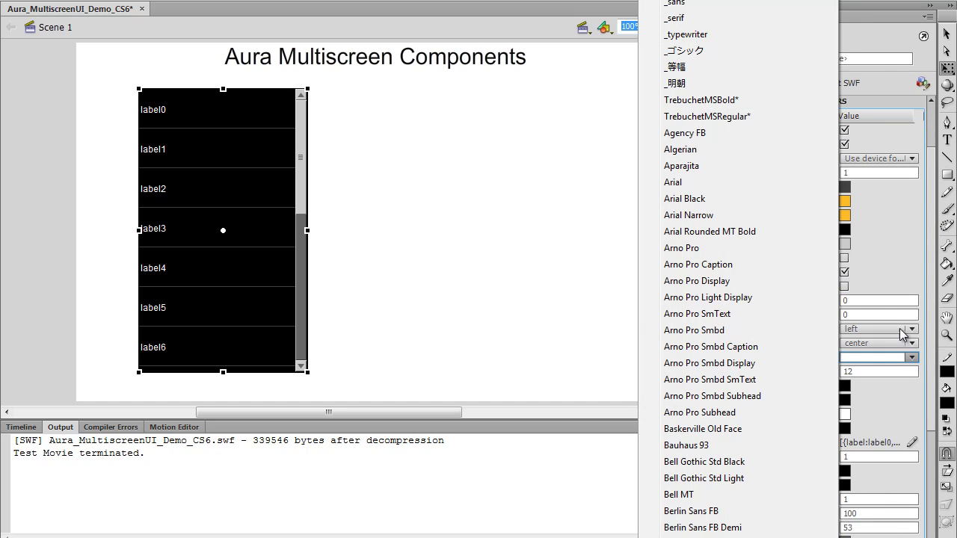
click(727, 431)
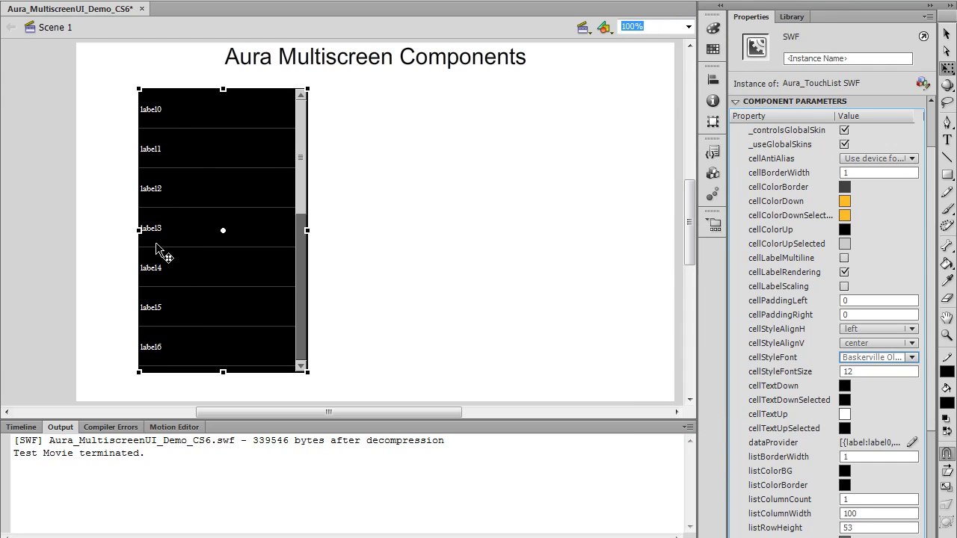
click(913, 358)
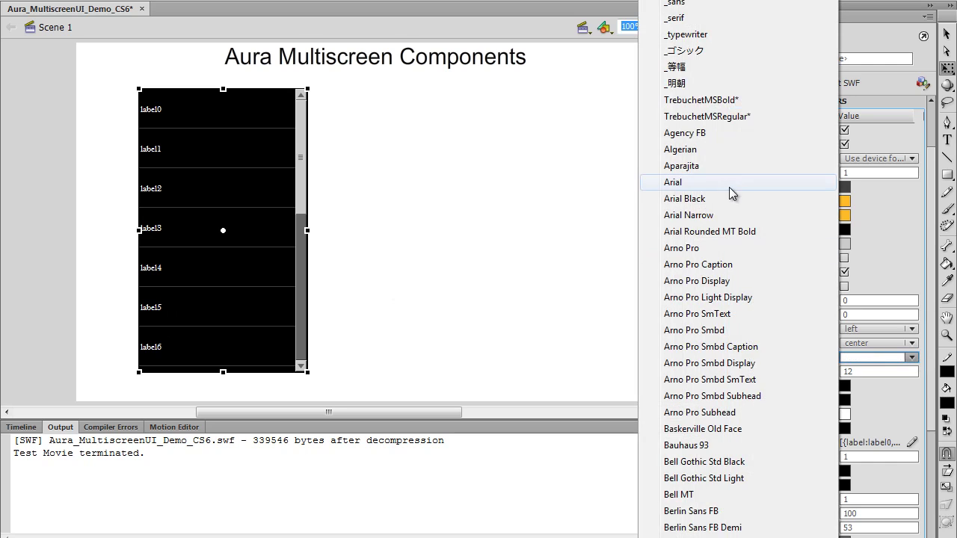
click(716, 184)
click(869, 372)
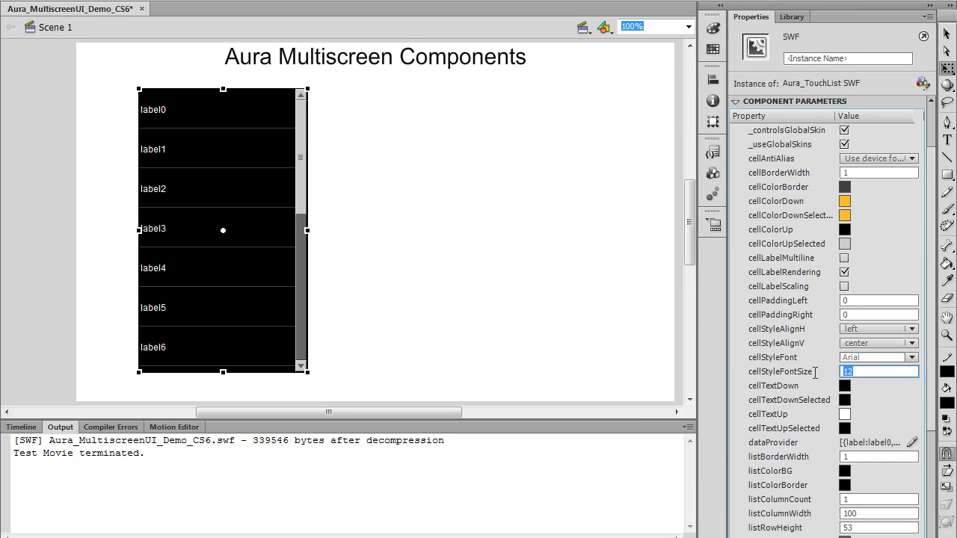
text(20)
key(Return)
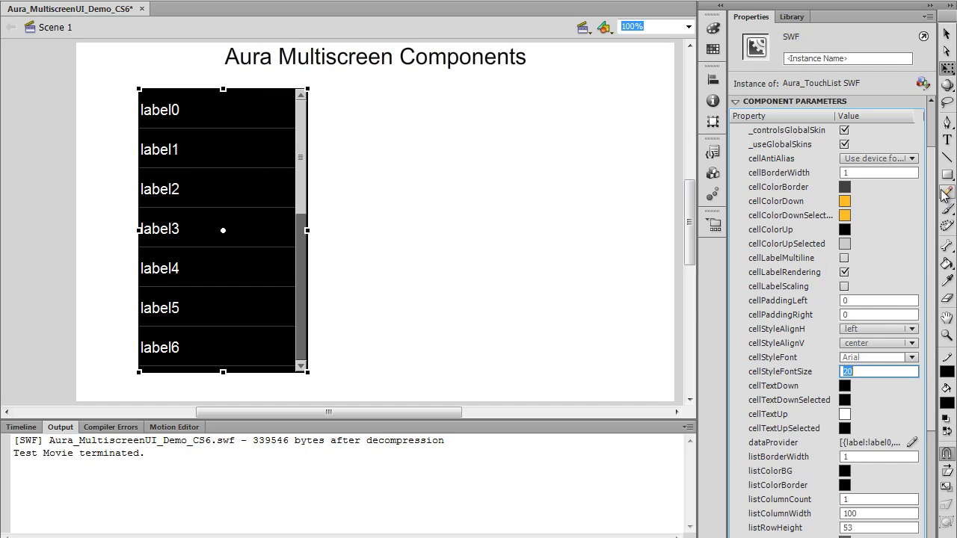
Scroll the parameters to show scrollbar colour, scroll mode and track width settings.
scroll(935, 275, down, 2)
scroll(934, 276, down, 2)
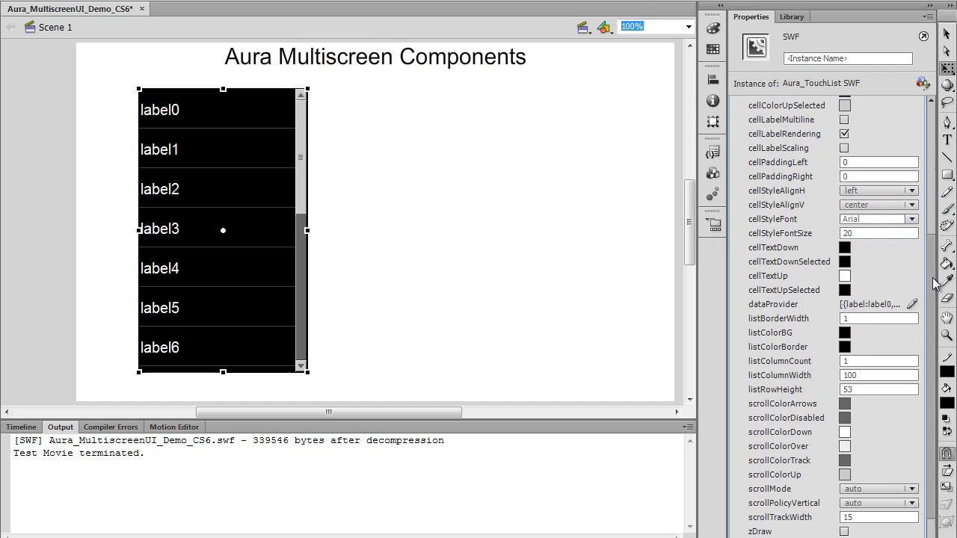
scroll(935, 295, down, 1)
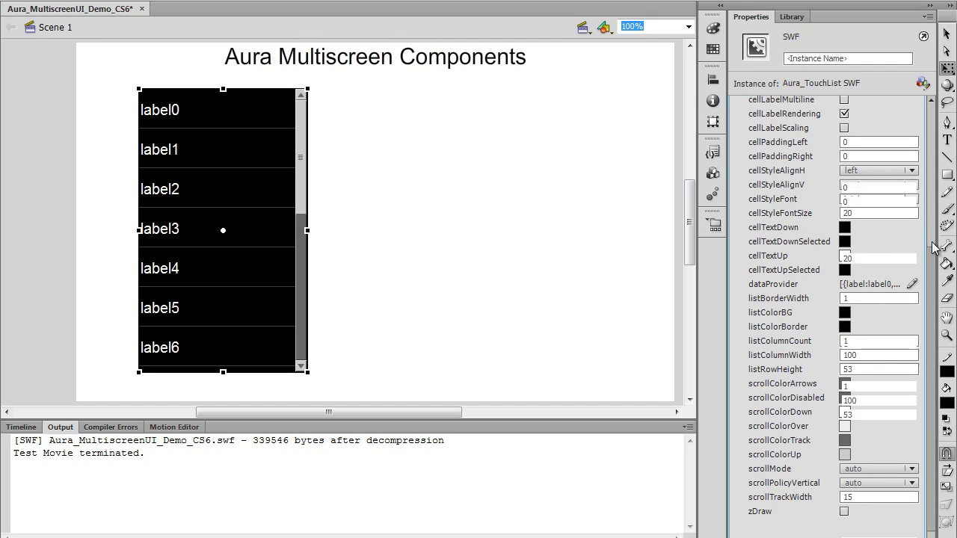
scroll(838, 279, up, 3)
scroll(835, 276, up, 2)
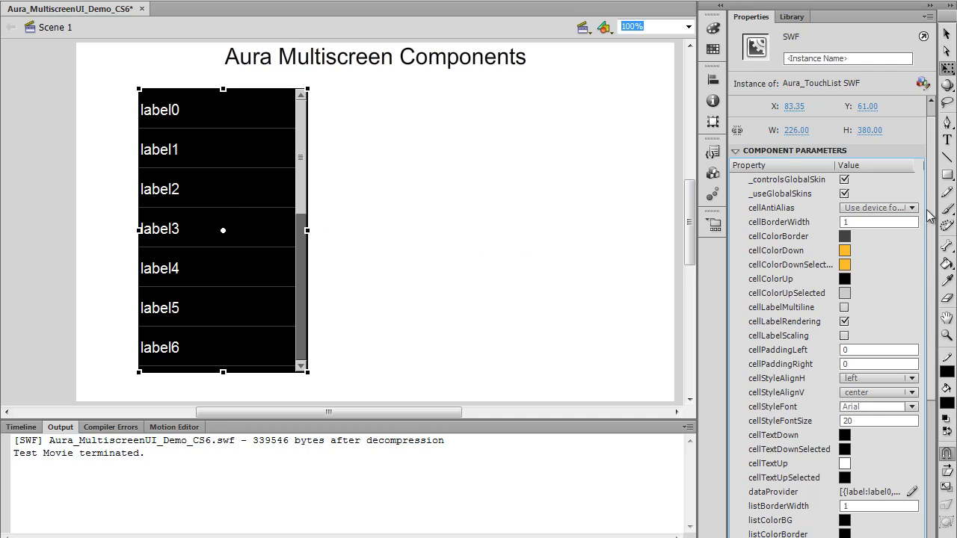
scroll(853, 195, down, 2)
scroll(853, 194, down, 3)
scroll(853, 191, down, 1)
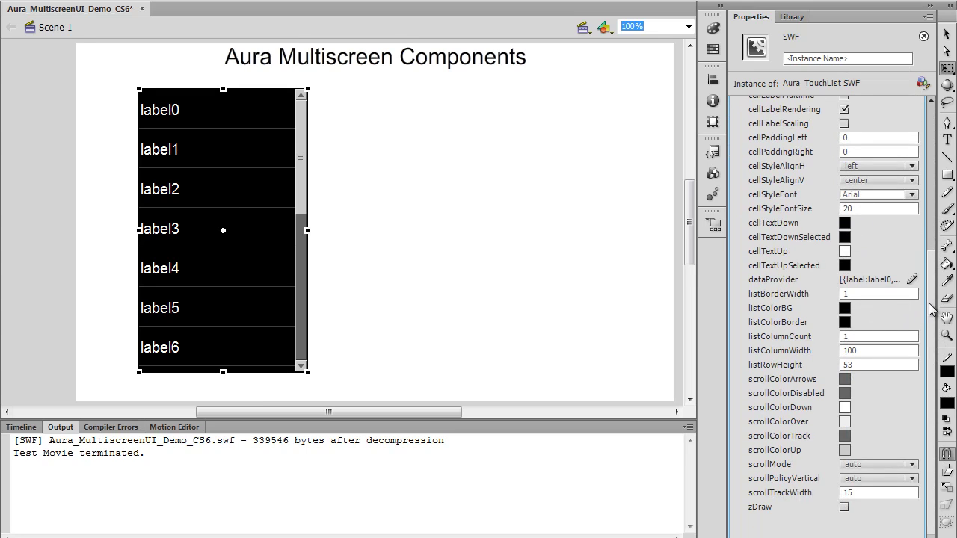
drag(935, 306, 921, 154)
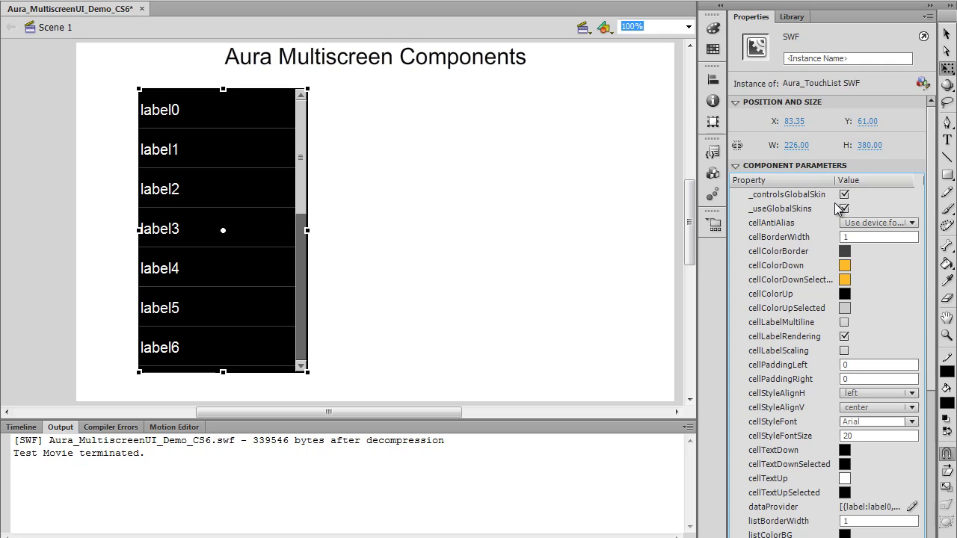
Place a second TouchList right of the first, filled with items label0 through label9.
click(794, 17)
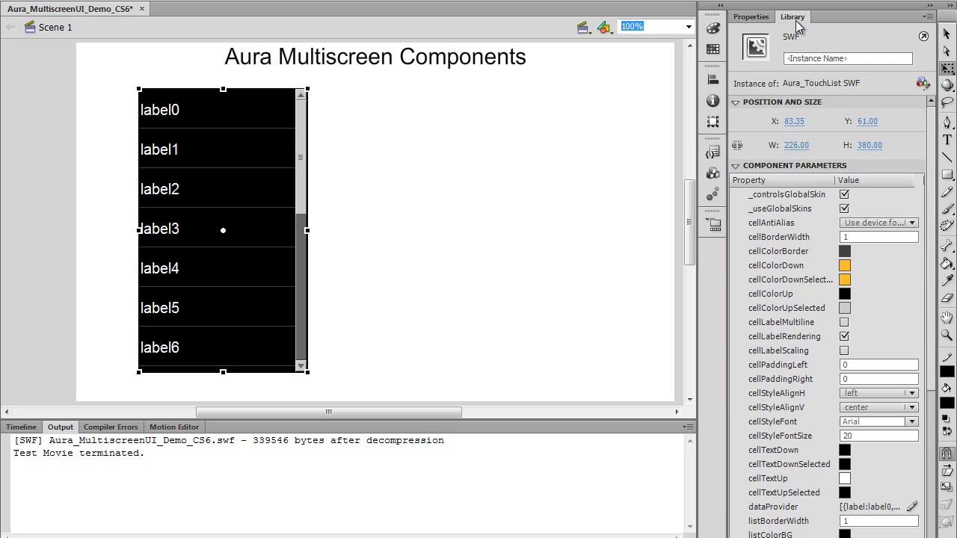
drag(818, 191, 482, 226)
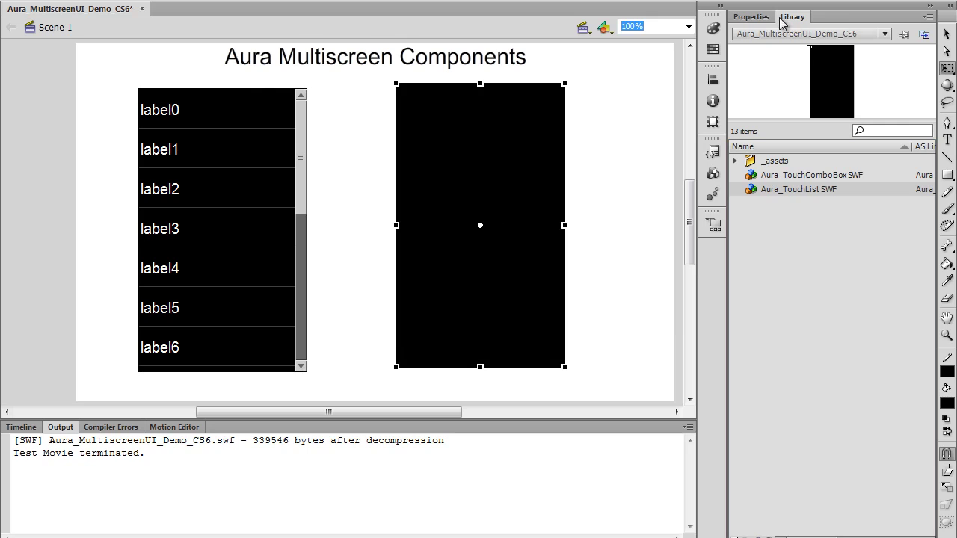
click(750, 17)
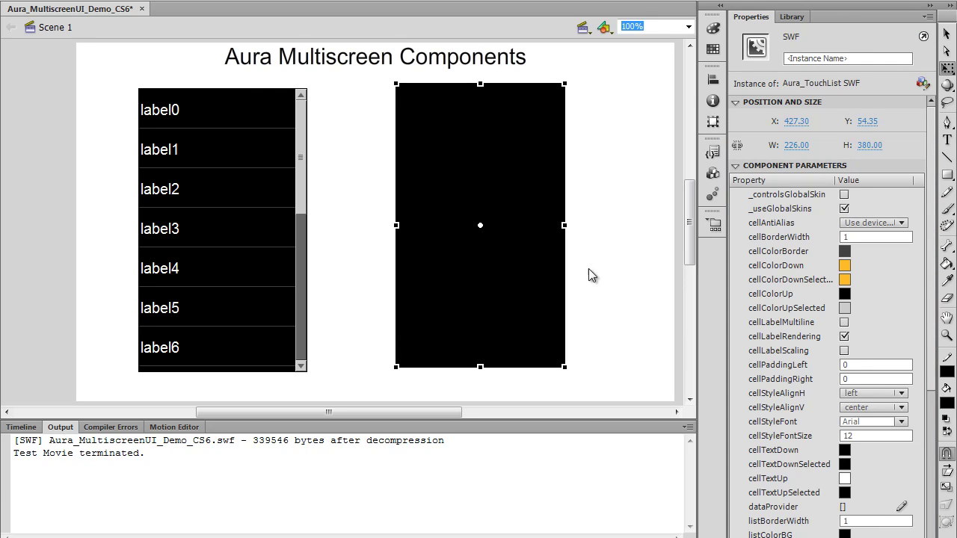
click(572, 149)
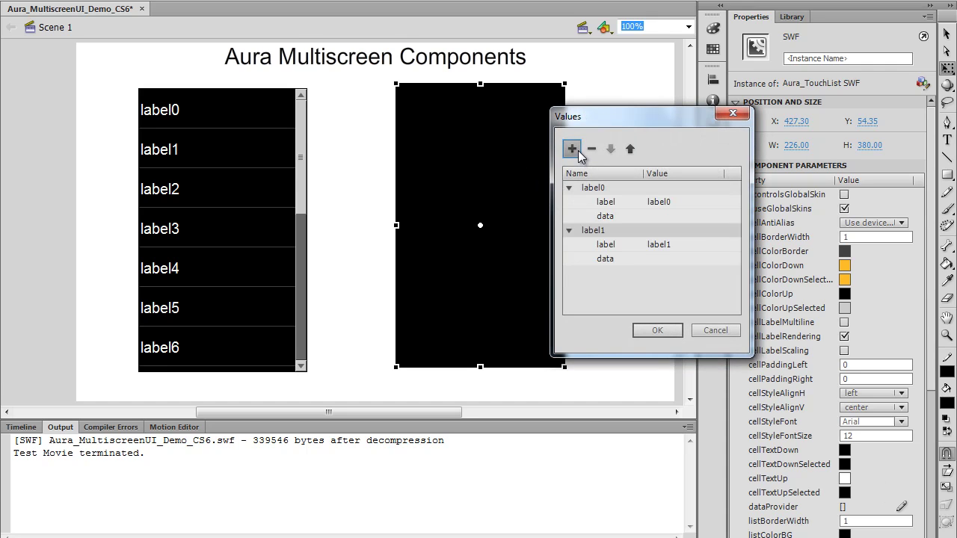
click(572, 149)
click(677, 333)
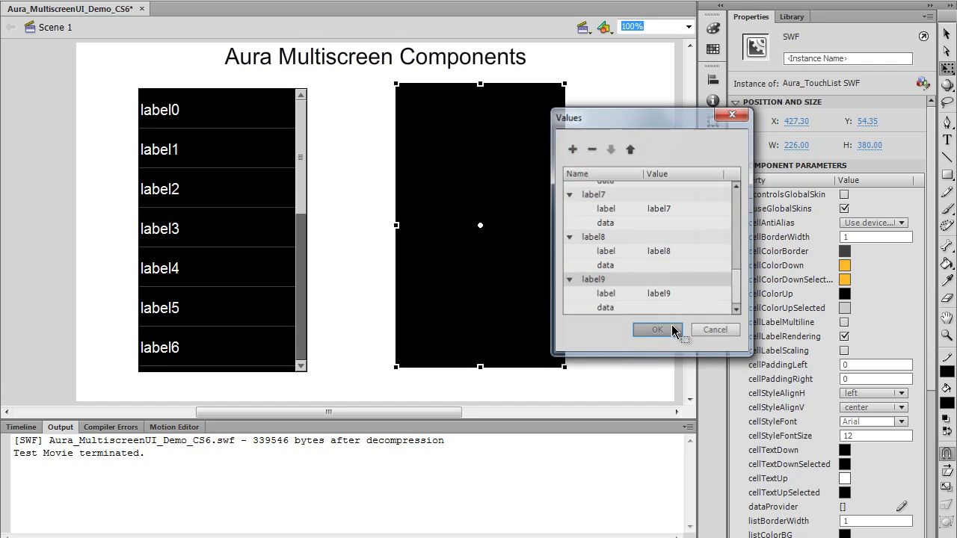
click(610, 213)
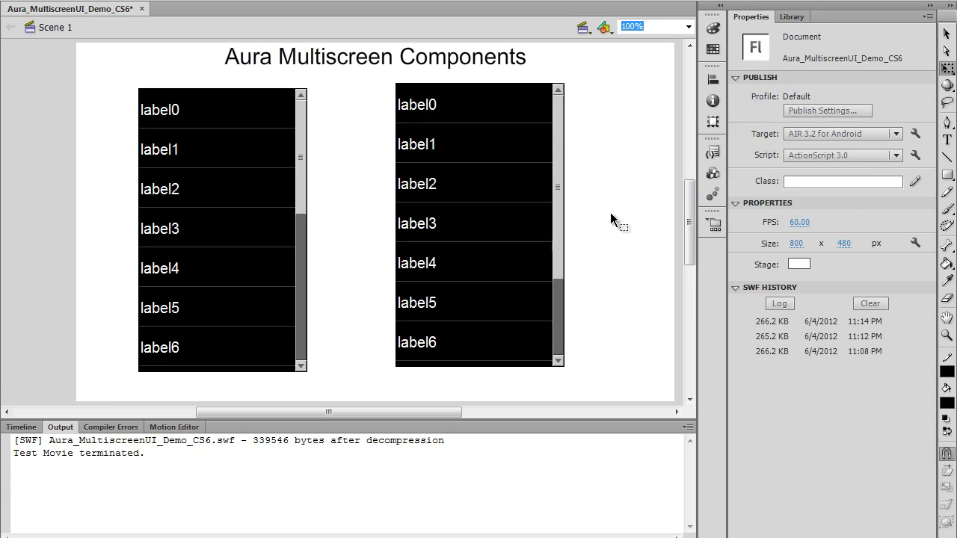
click(497, 179)
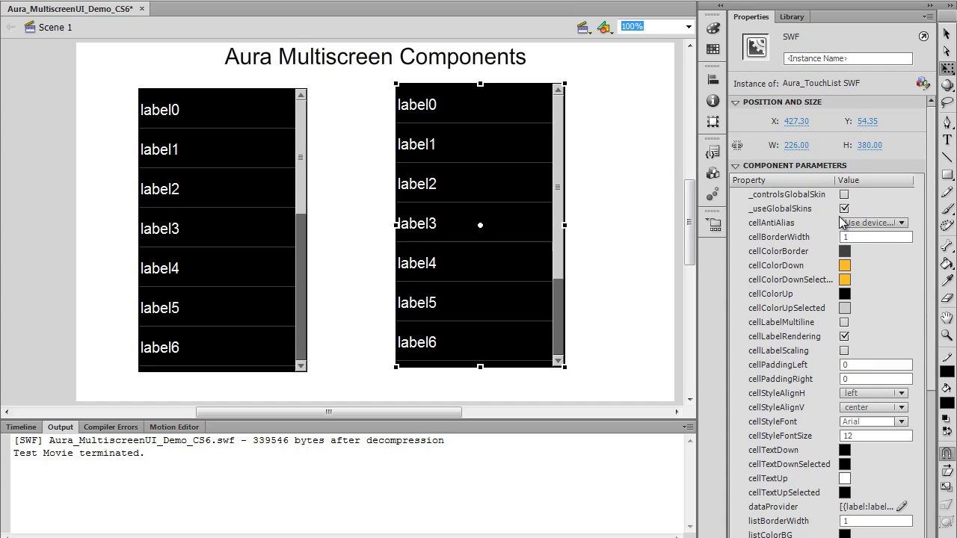
Select the left TouchList and set its cellStyleFontSize back to 12.
click(253, 198)
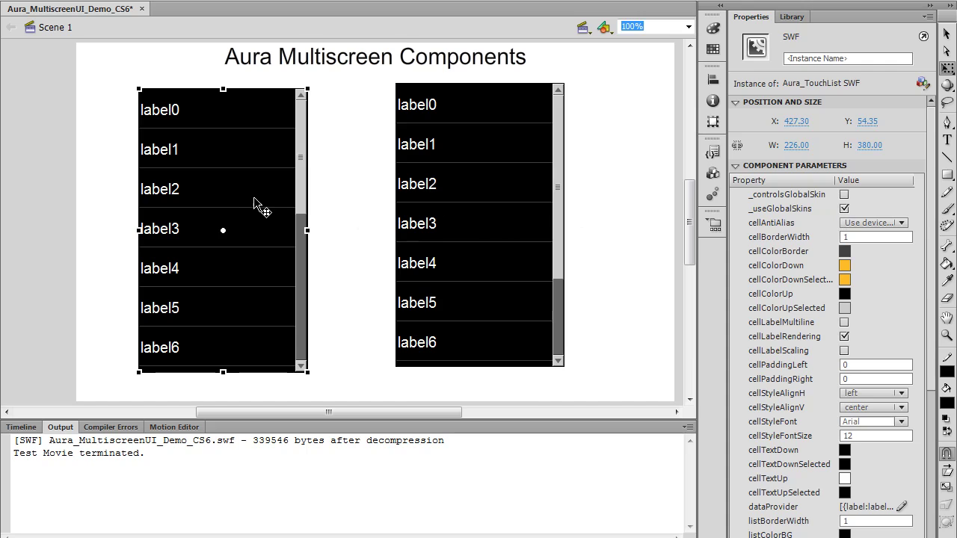
text(20)
click(845, 195)
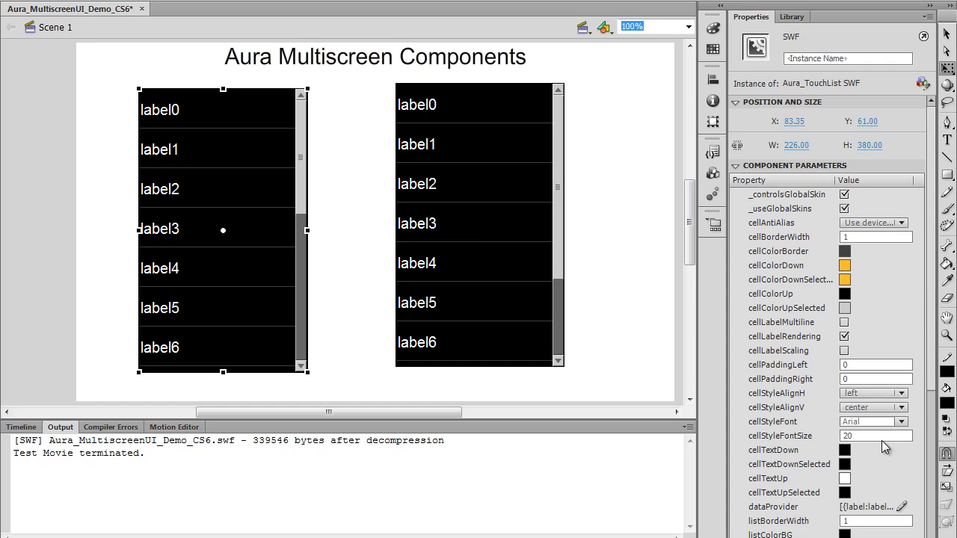
click(869, 440)
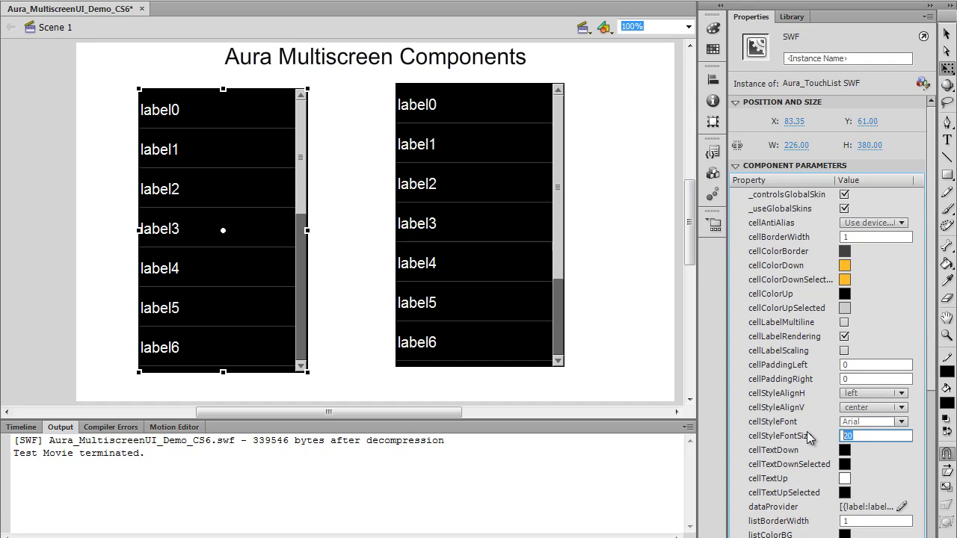
text(12)
key(Return)
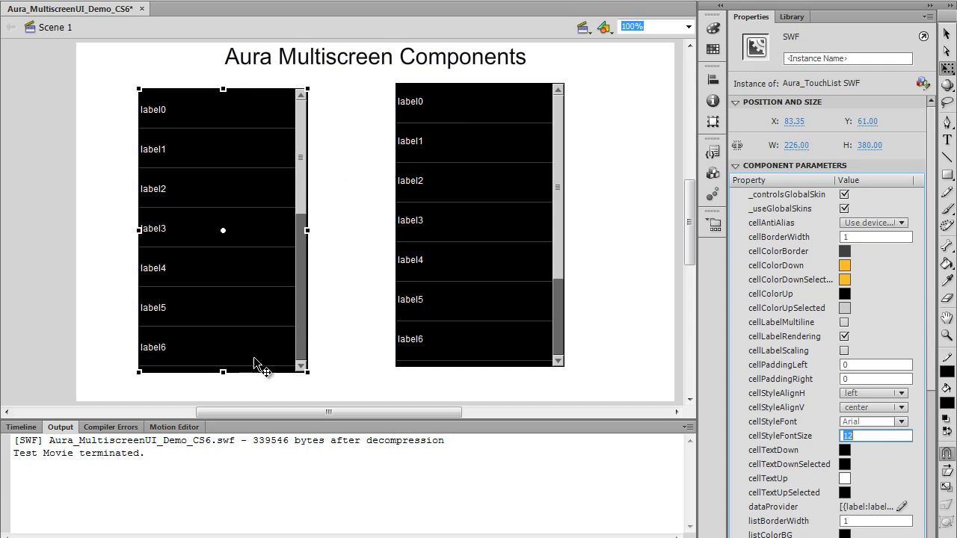
Make the left list shorter and wider, the right list lower, wider and shorter, then reselect the left.
drag(223, 374, 223, 258)
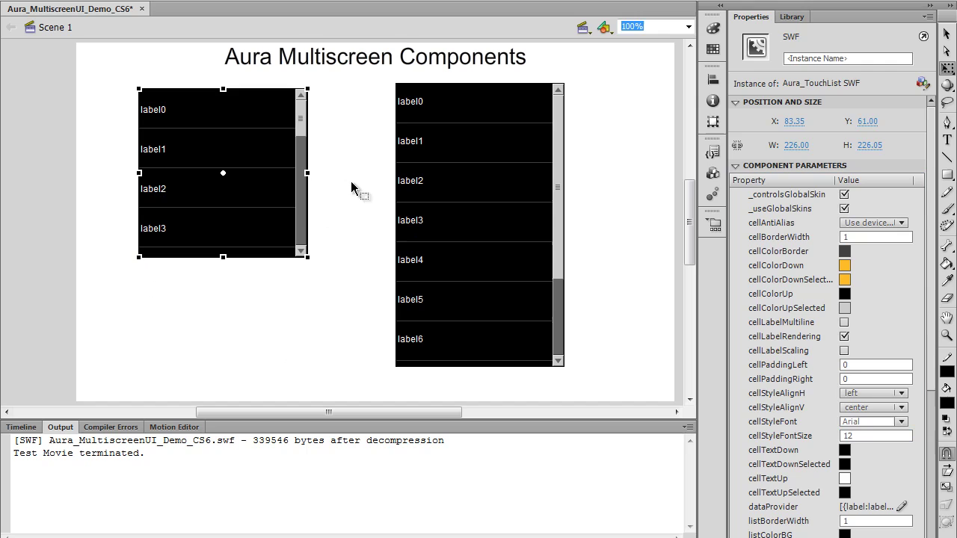
drag(307, 173, 369, 172)
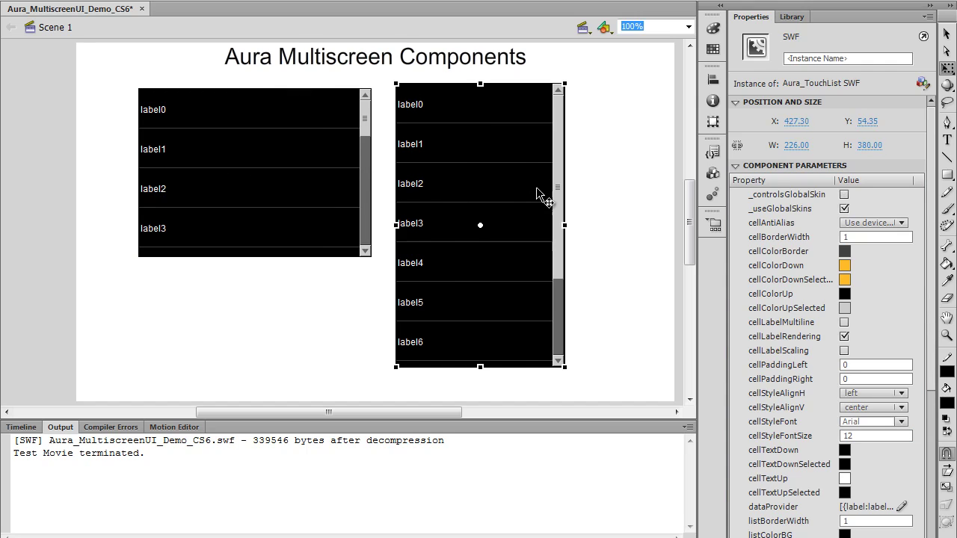
drag(476, 212, 538, 235)
drag(459, 248, 402, 247)
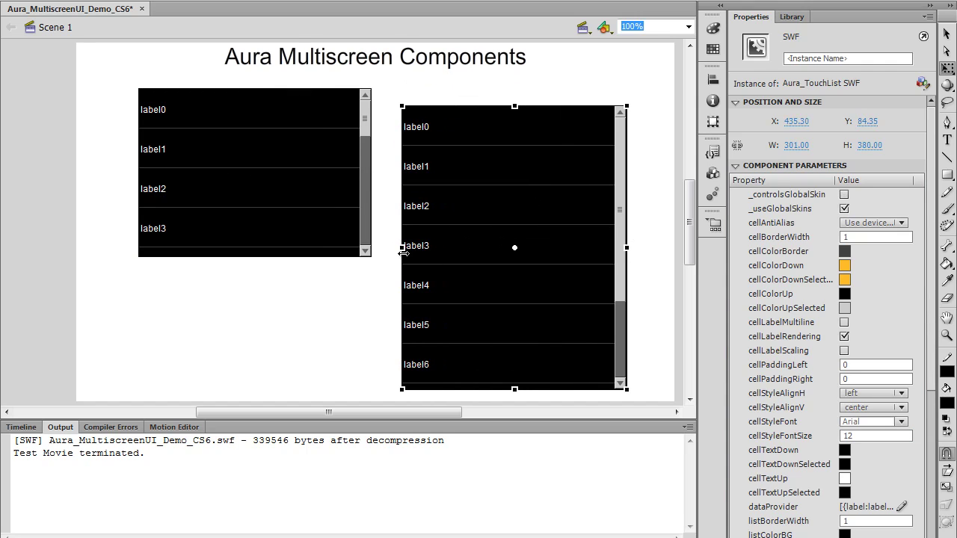
drag(626, 247, 669, 241)
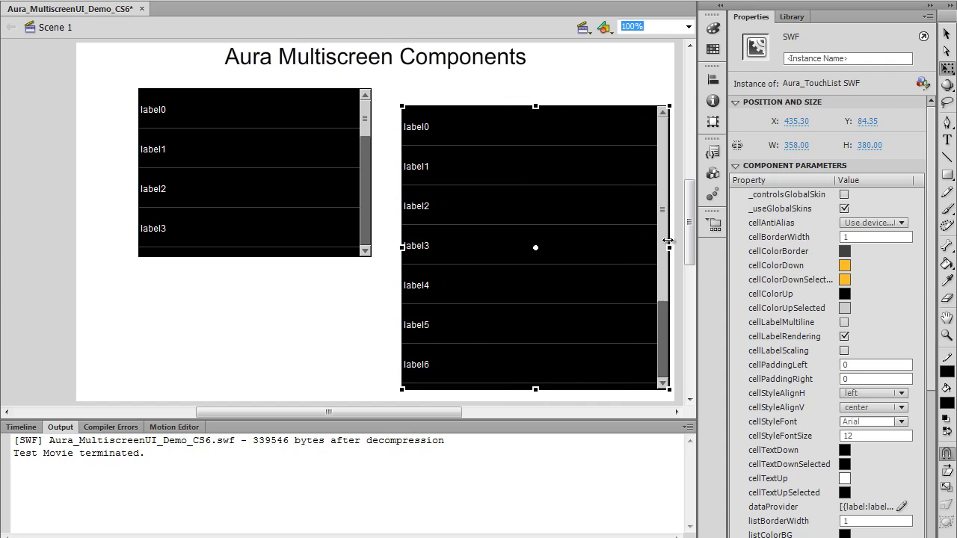
drag(534, 391, 529, 344)
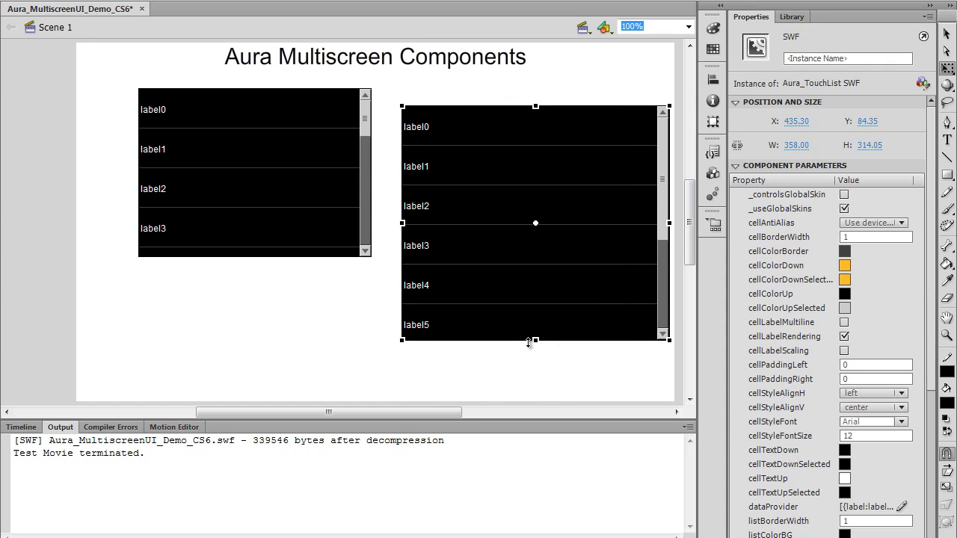
click(284, 348)
click(326, 214)
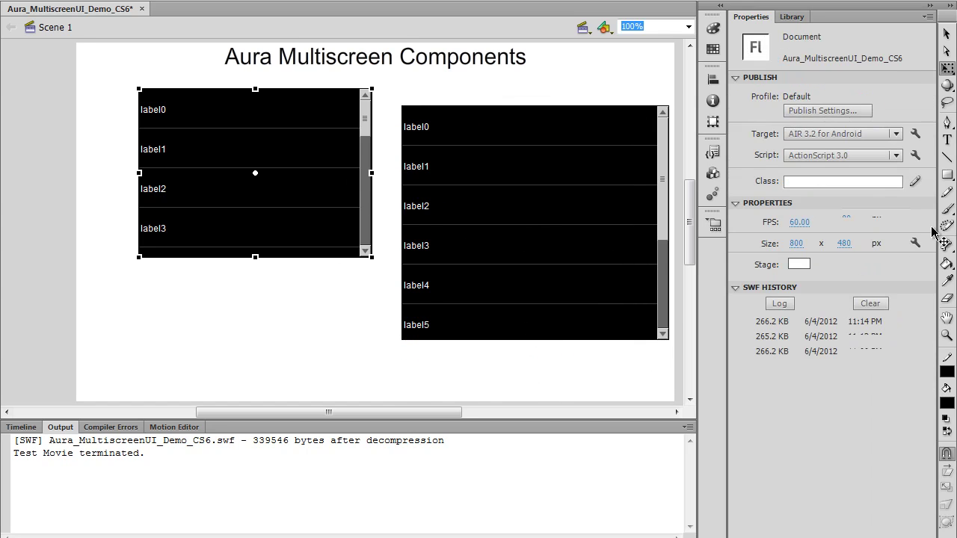
scroll(823, 299, down, 3)
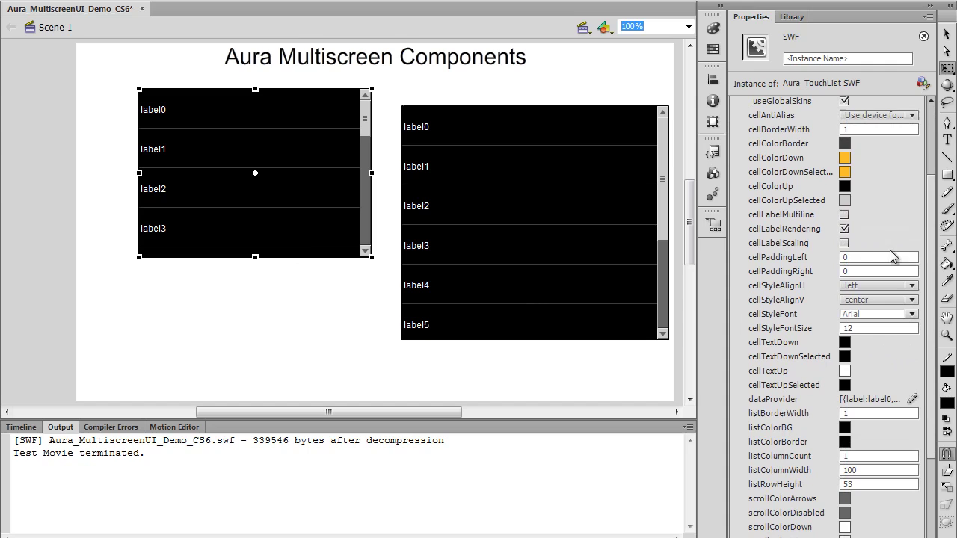
click(845, 186)
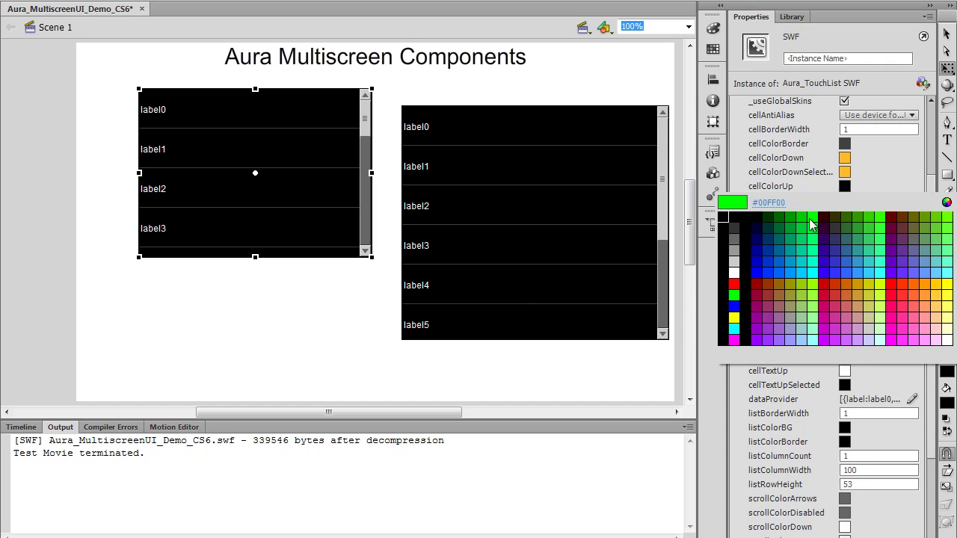
click(812, 218)
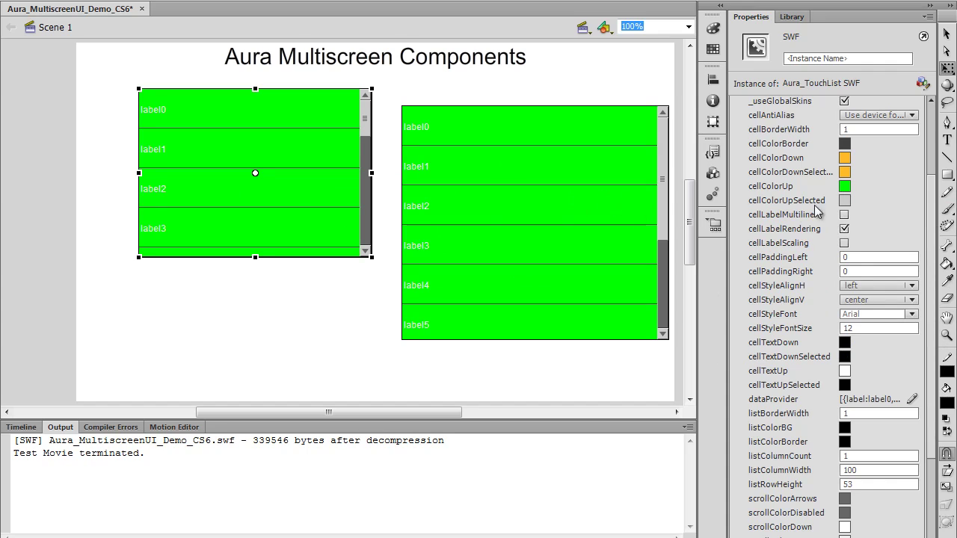
click(846, 187)
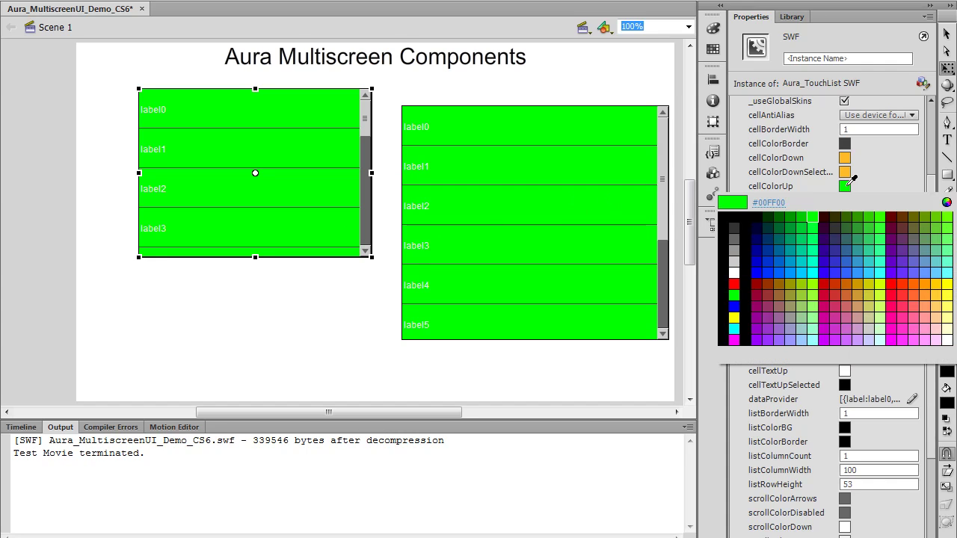
click(756, 217)
click(299, 304)
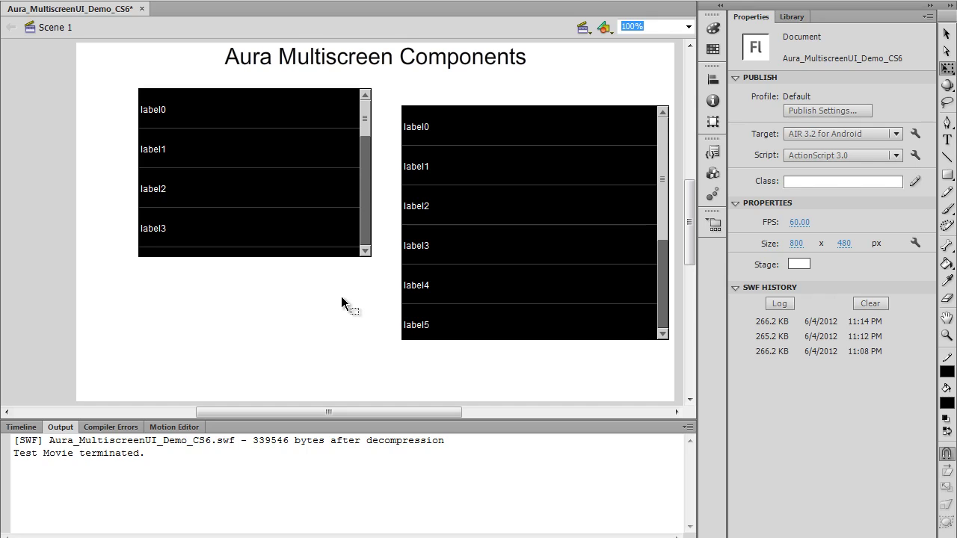
click(321, 196)
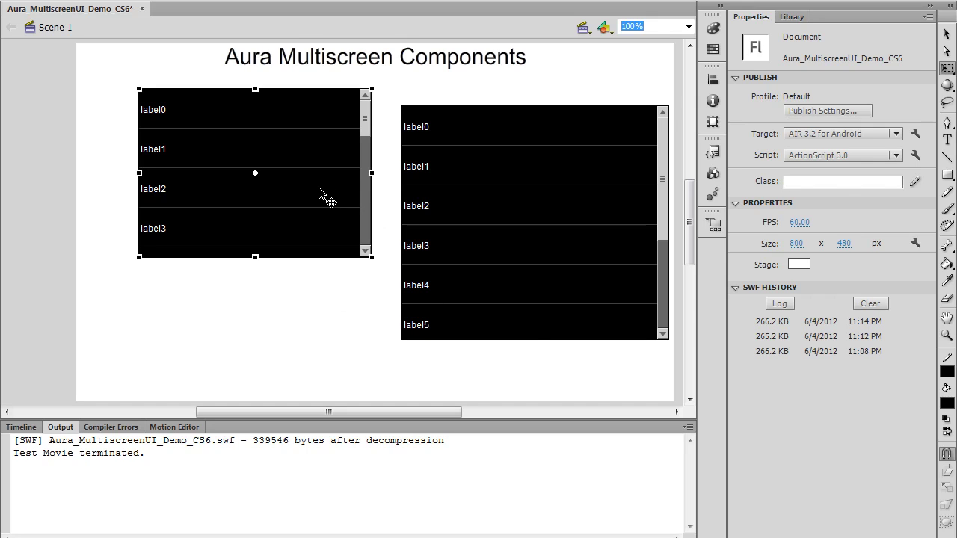
click(512, 202)
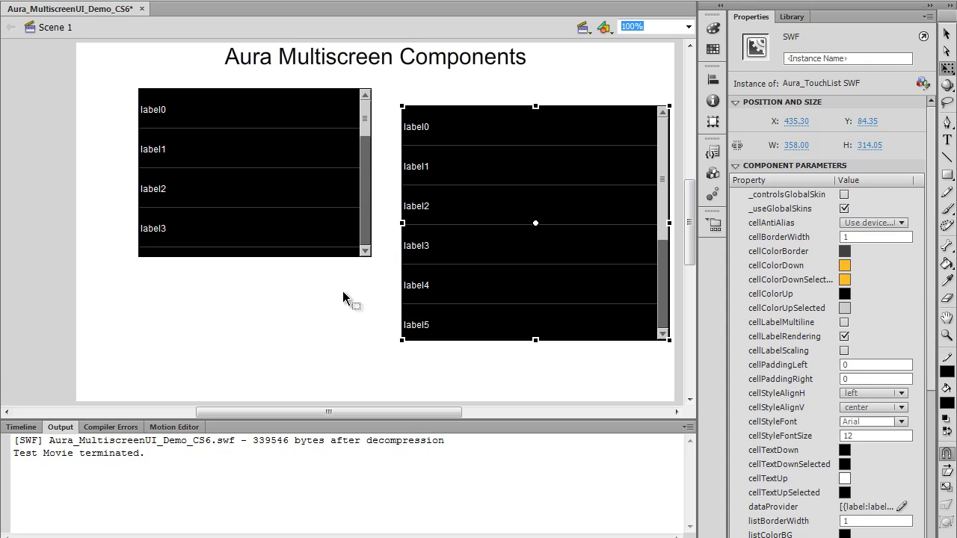
click(281, 229)
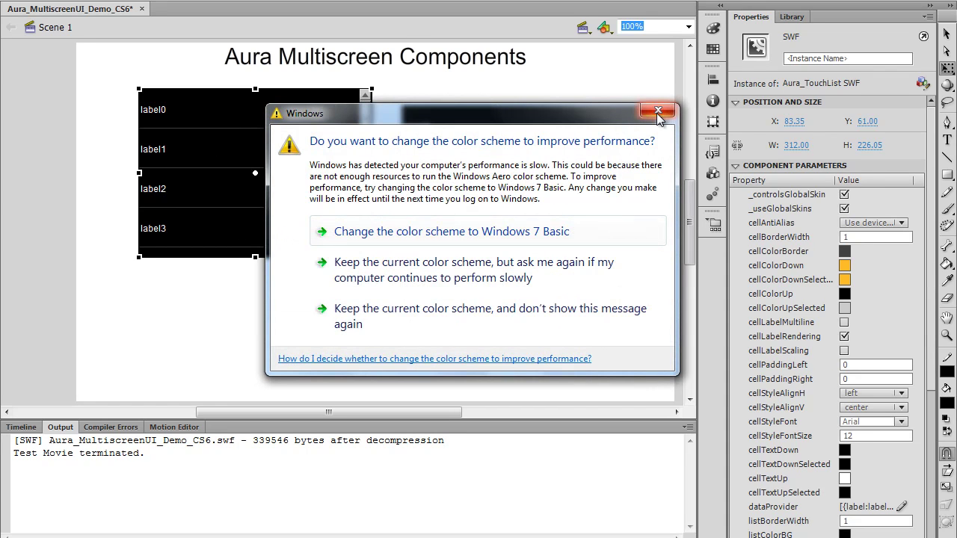
Dismiss the Windows colour-scheme prompt with its close button.
click(658, 112)
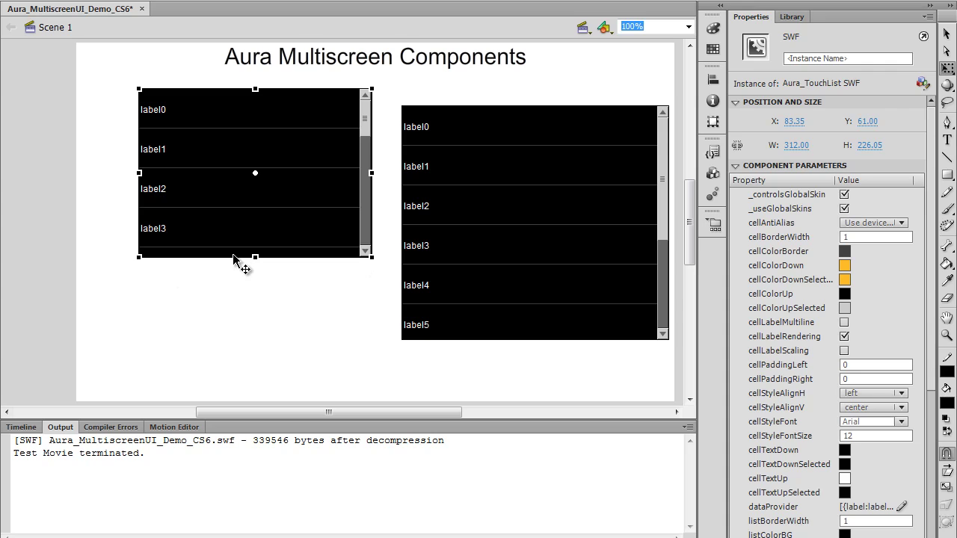
Delete the right and left label lists from the stage.
click(469, 238)
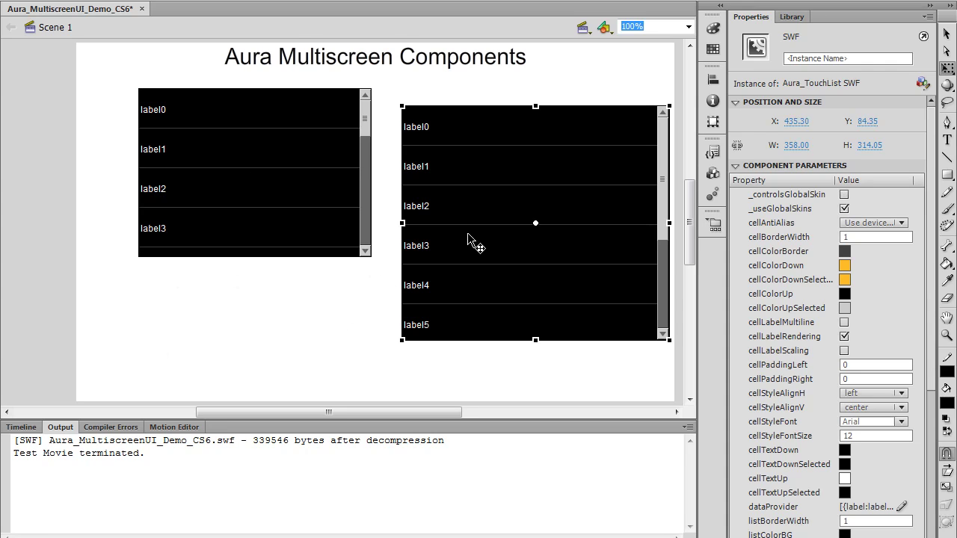
key(Delete)
click(344, 163)
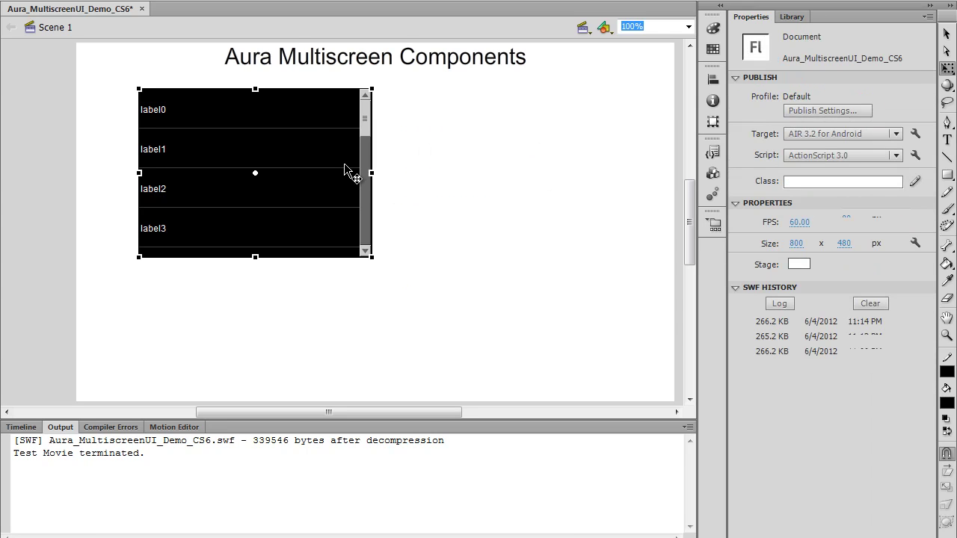
key(Delete)
Drag the off-stage black list named list onto the stage under the title.
drag(376, 415, 457, 412)
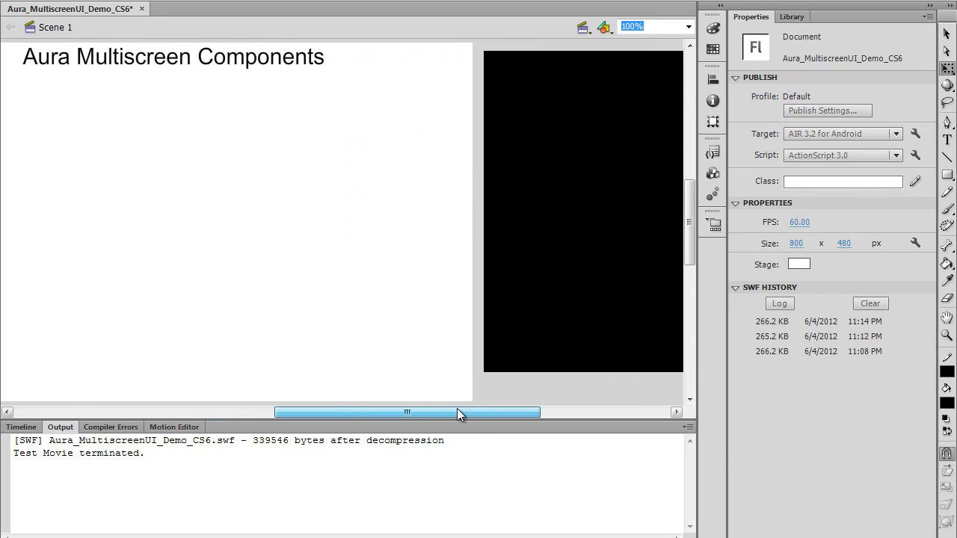
drag(545, 207, 165, 239)
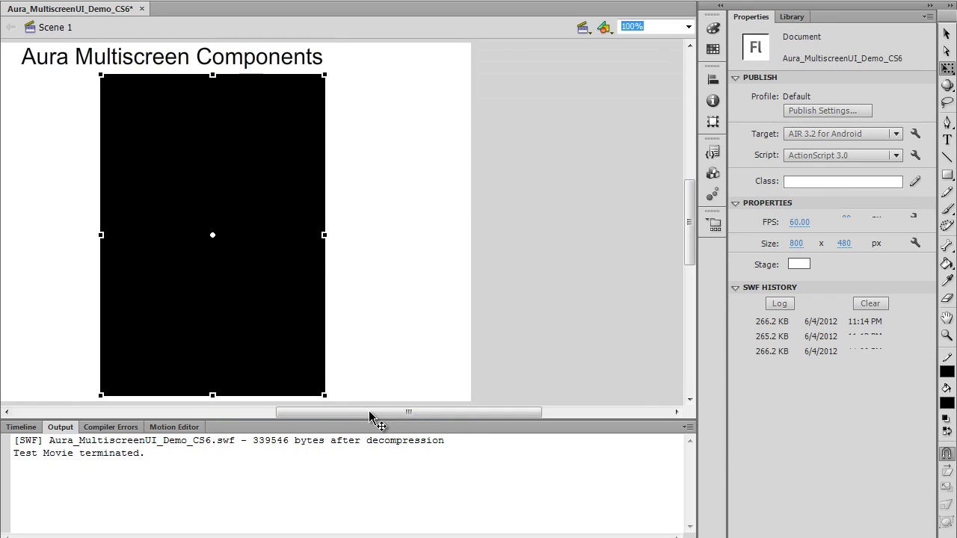
drag(374, 414, 314, 413)
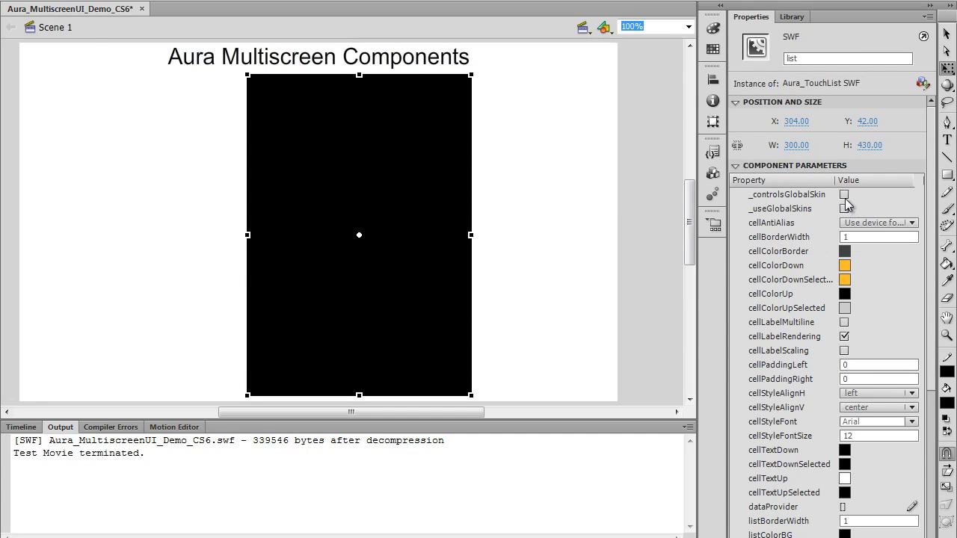
Uncomment frame 1's 10000-item 'Hi Everyone' addItem loop in the Actions code.
click(28, 429)
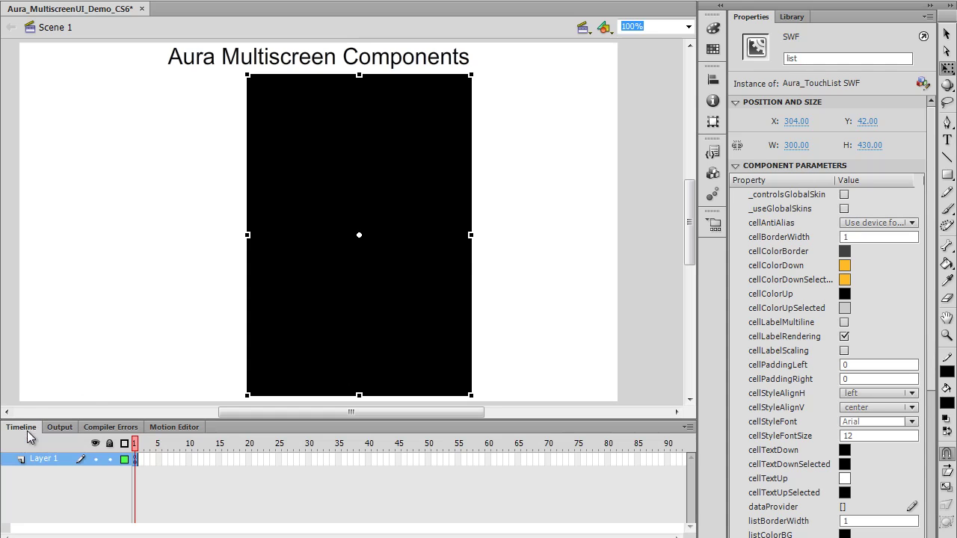
click(135, 461)
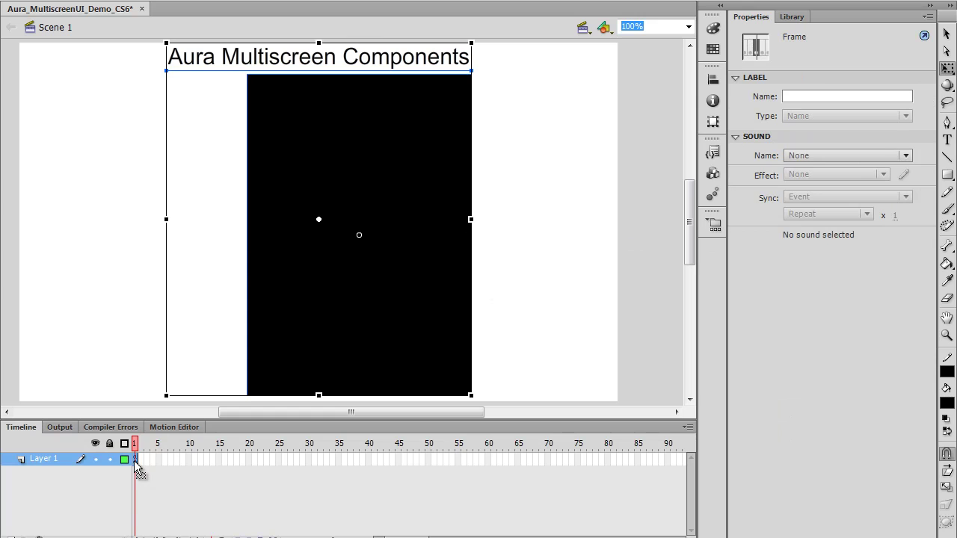
click(366, 1)
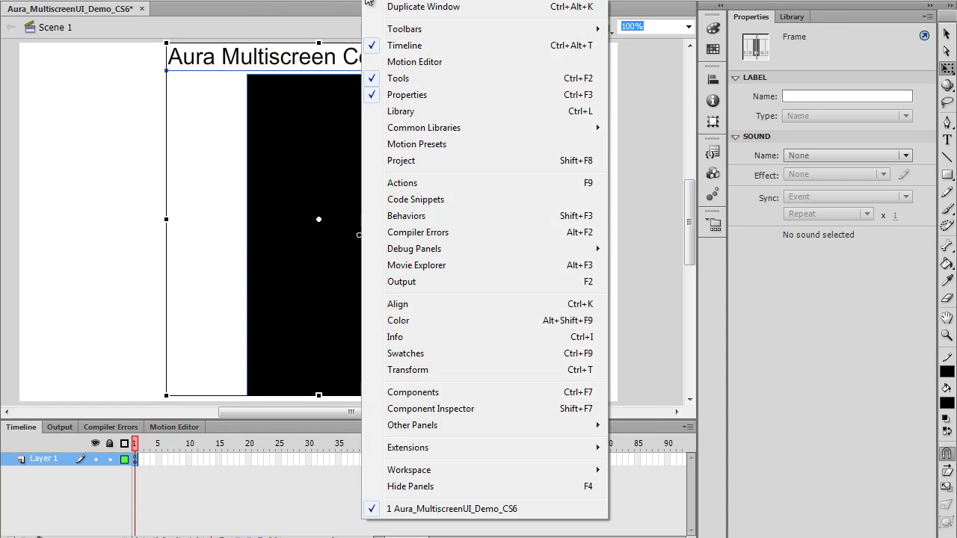
click(452, 185)
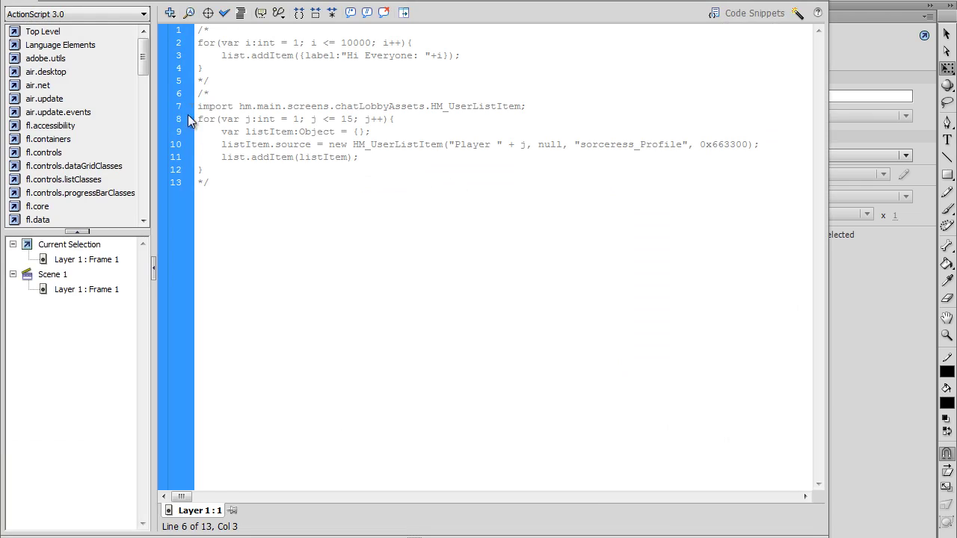
click(237, 81)
key(BackSpace)
key(Left)
key(BackSpace)
key(BackSpace)
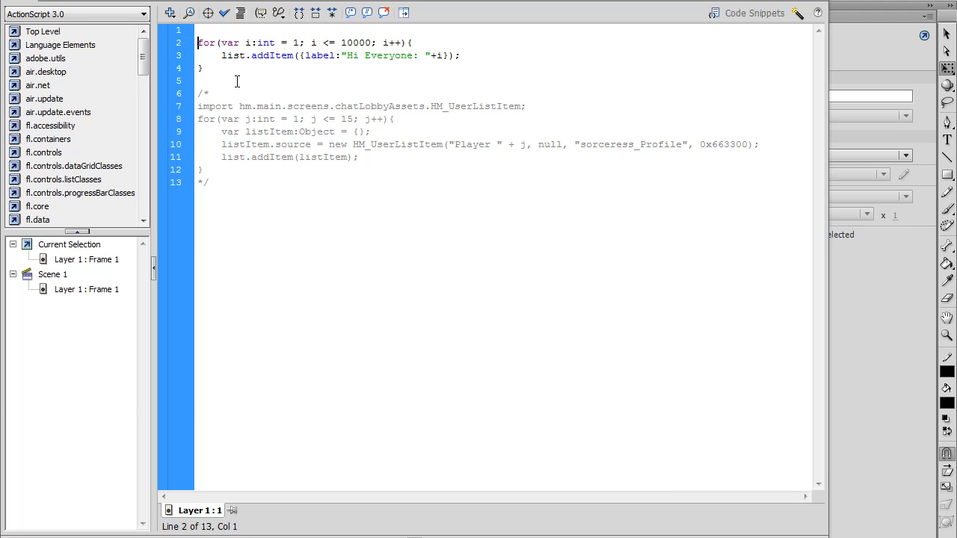
key(BackSpace)
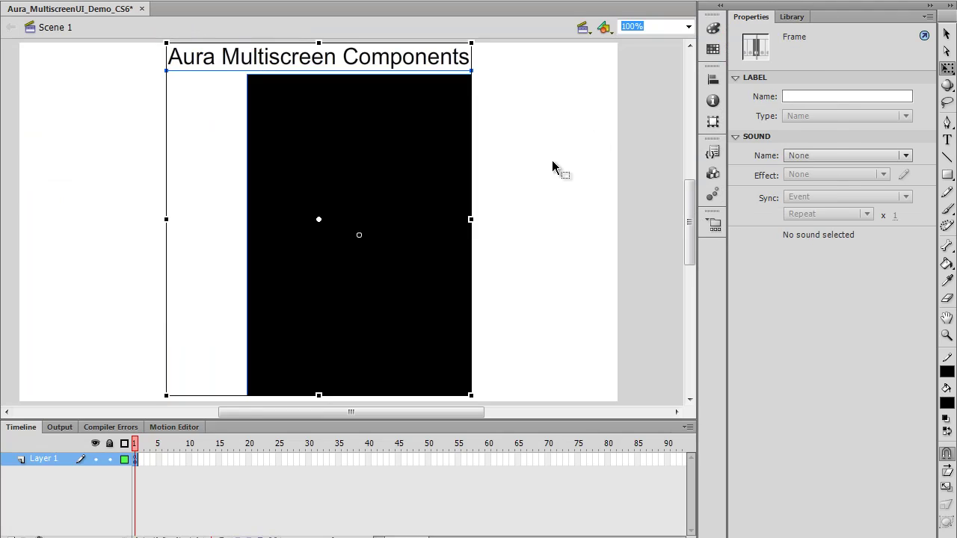
Set the publish target to Flash Player 11.2 and test-play the movie.
click(148, 82)
key(alt+f)
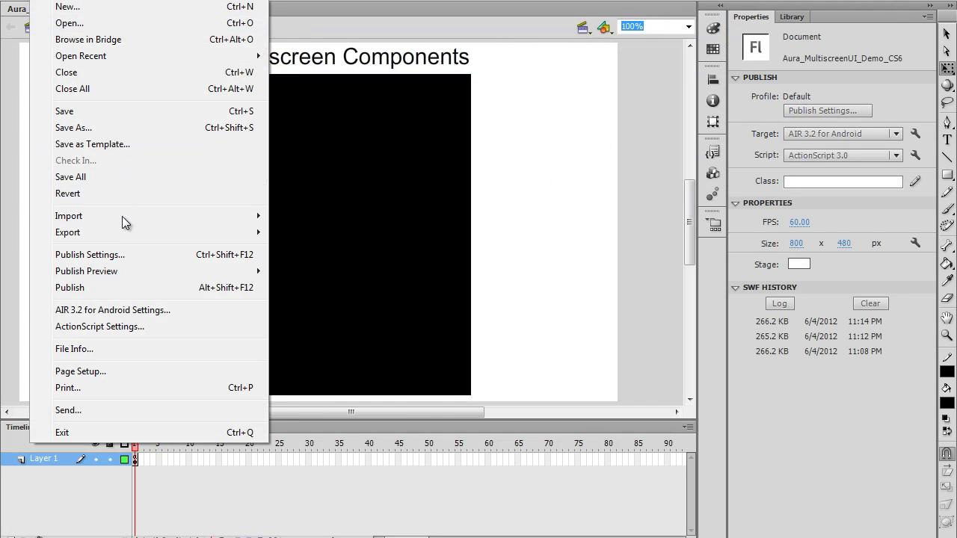
click(117, 252)
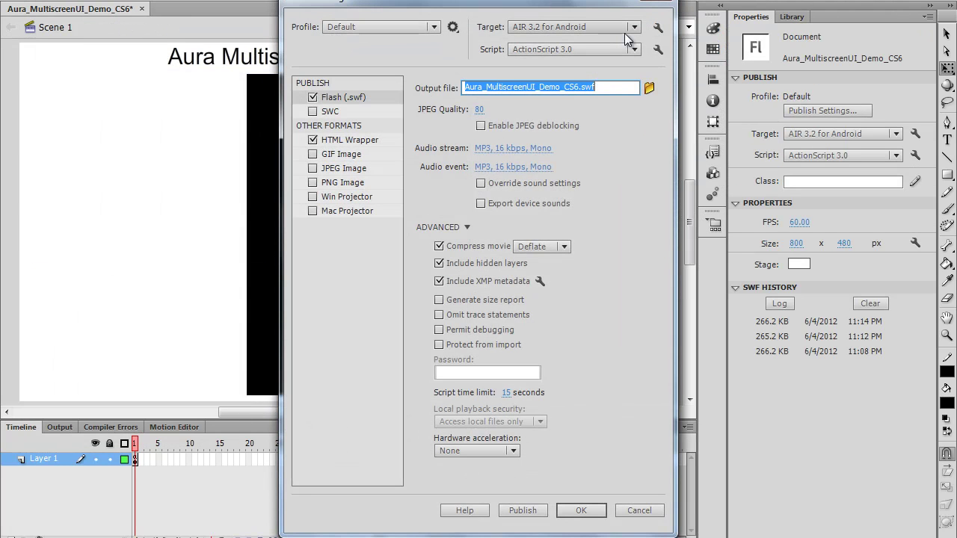
click(627, 33)
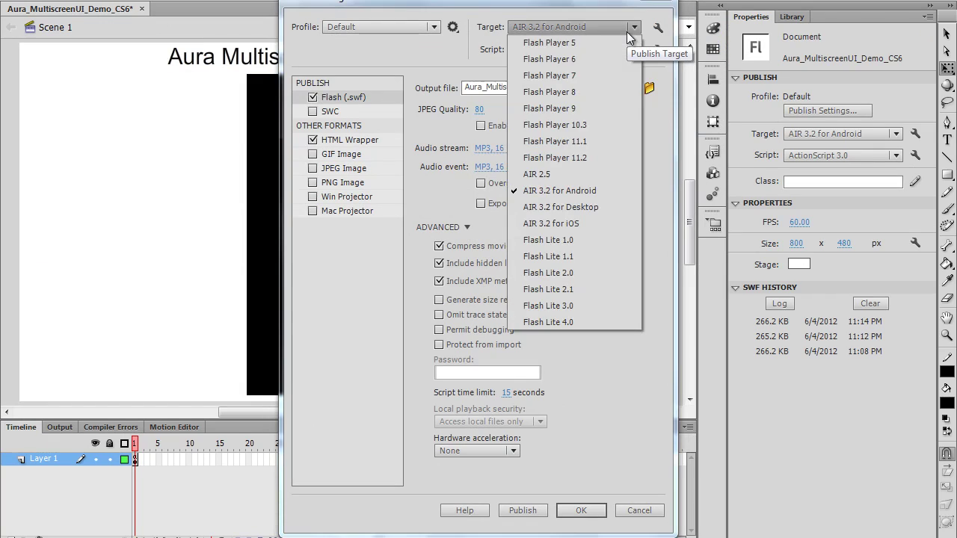
click(584, 157)
click(581, 511)
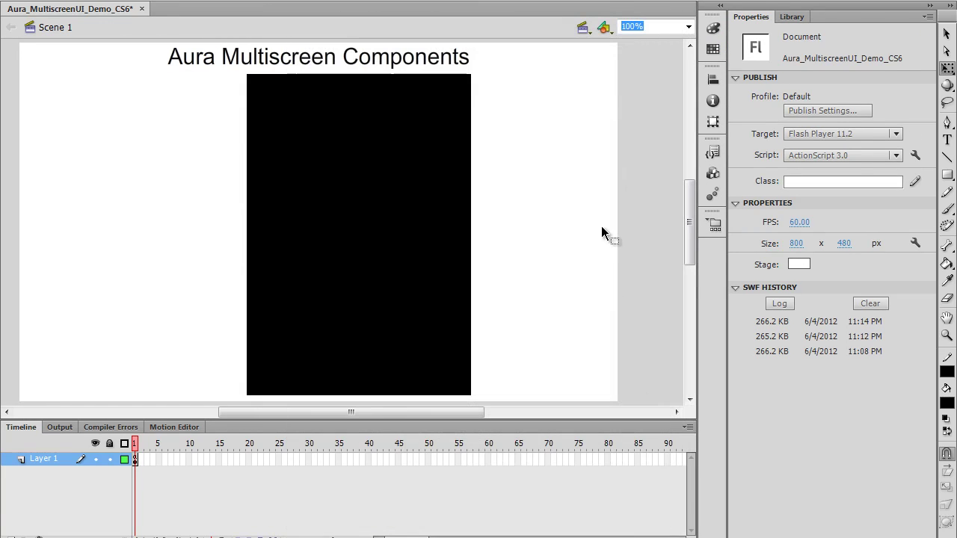
key(ctrl+Return)
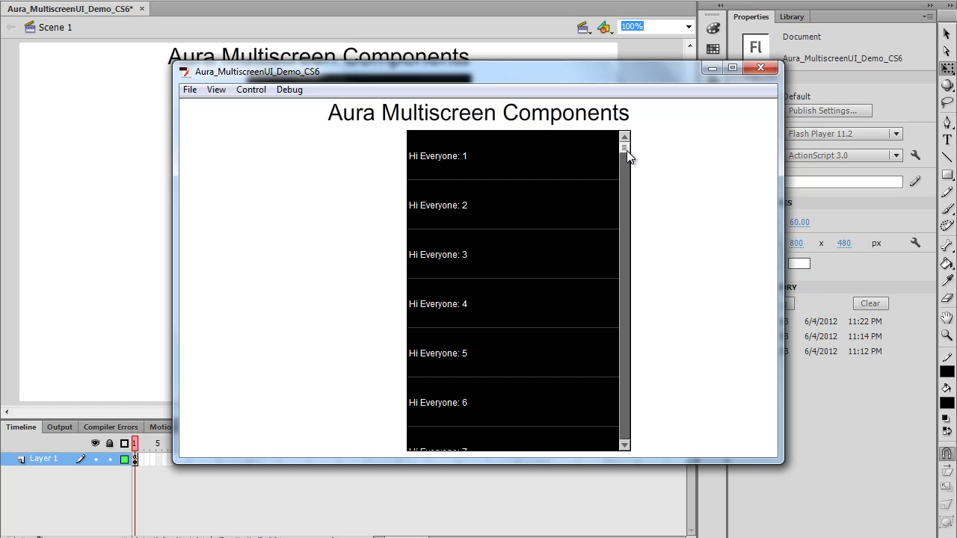
Scroll the test movie's list down to its last item, 'Hi Everyone: 10000'.
drag(625, 148, 635, 446)
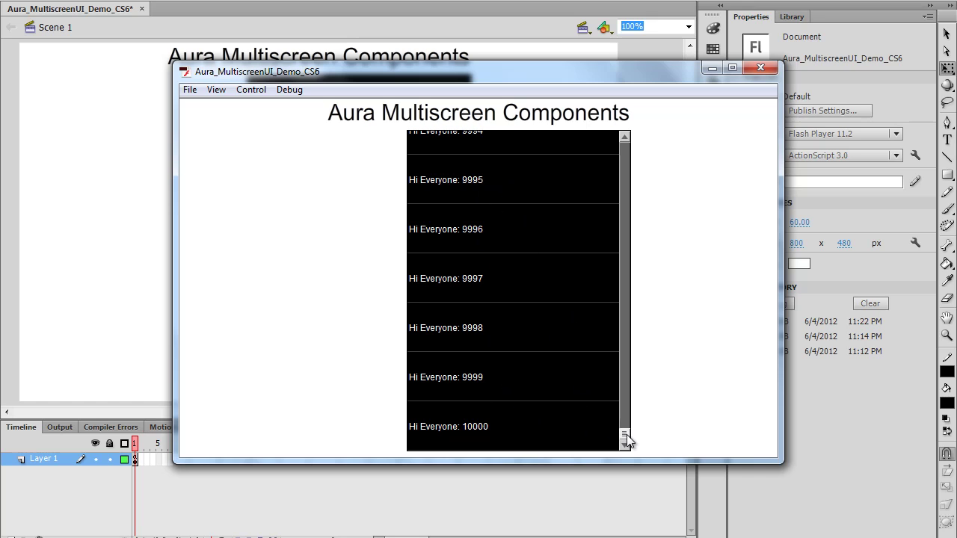
mouse_move(625, 437)
mouse_down()
mouse_move(620, 158)
mouse_move(611, 146)
mouse_up()
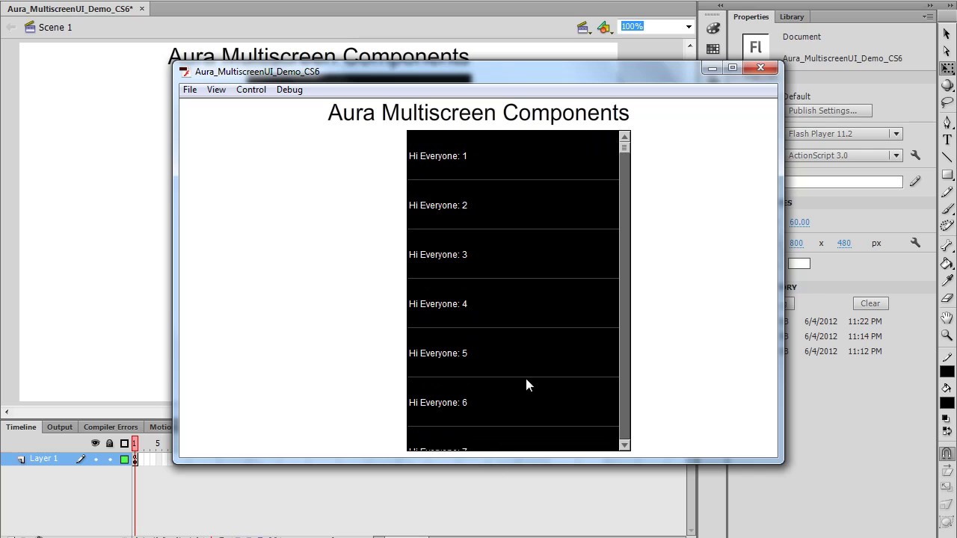
mouse_move(626, 147)
mouse_down()
mouse_move(629, 435)
mouse_move(626, 150)
mouse_move(643, 444)
mouse_move(623, 182)
mouse_move(632, 153)
mouse_move(626, 163)
mouse_up()
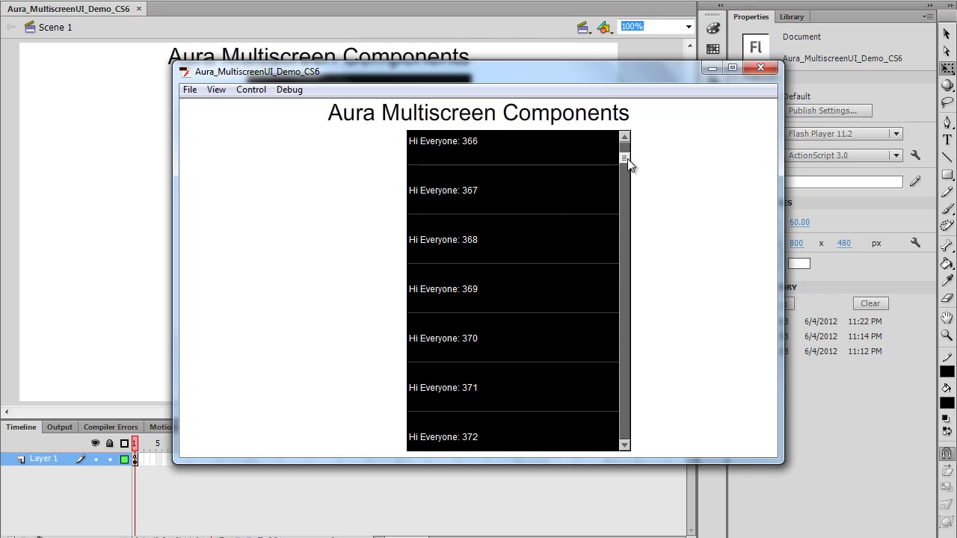
mouse_move(628, 165)
mouse_down()
mouse_move(615, 343)
mouse_move(625, 426)
mouse_move(623, 150)
mouse_move(631, 384)
mouse_move(622, 447)
mouse_up()
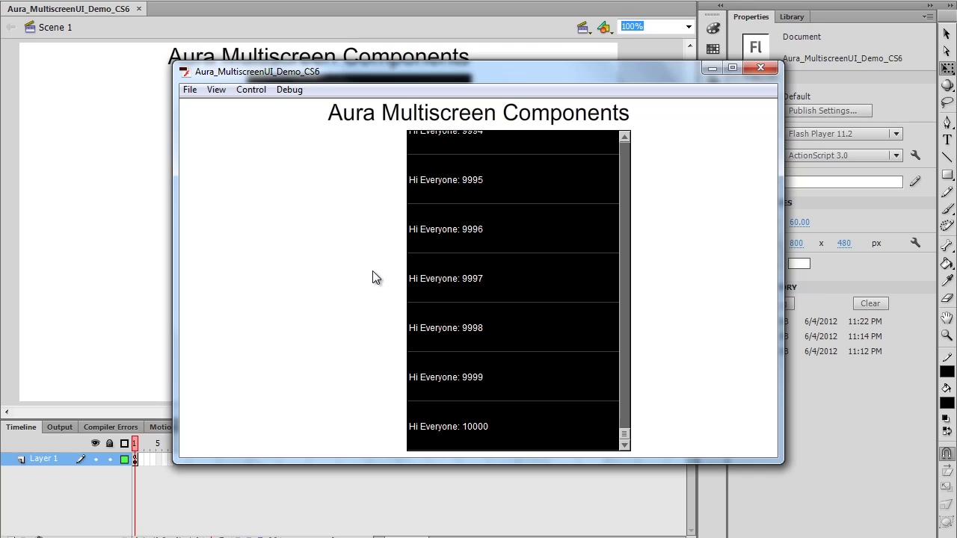
Close the Flash Player test movie window.
click(763, 68)
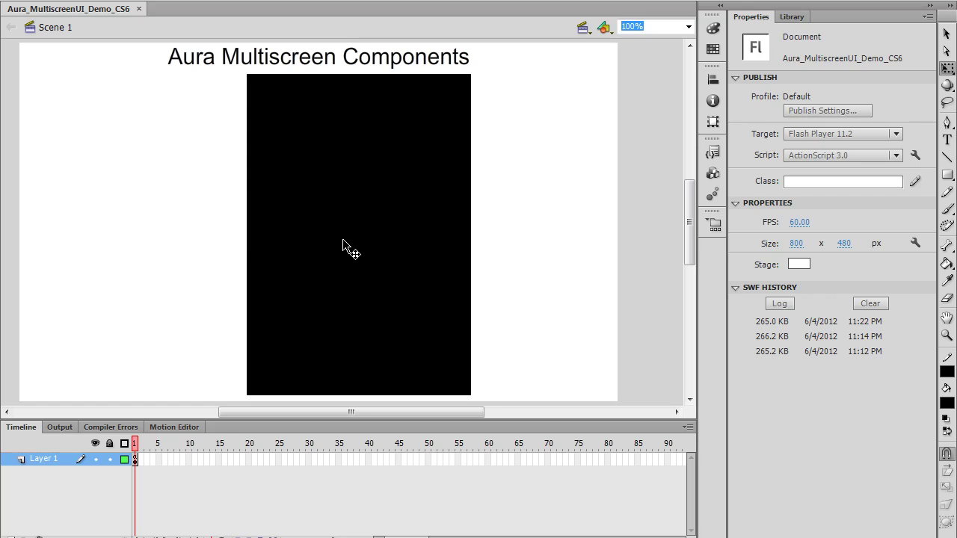
Wrap frame 1's 10000-item 'Hi Everyone' loop in /* */ comment marks.
click(135, 459)
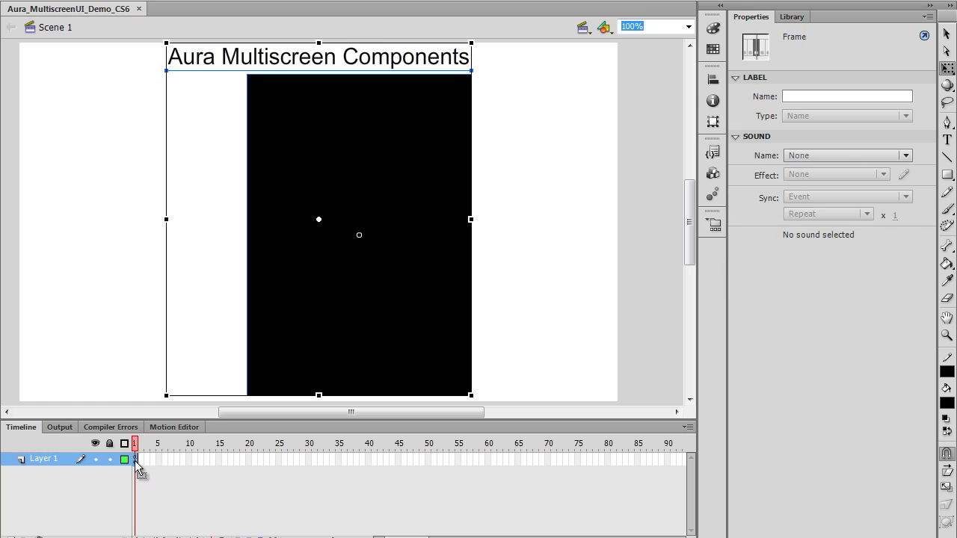
click(385, 0)
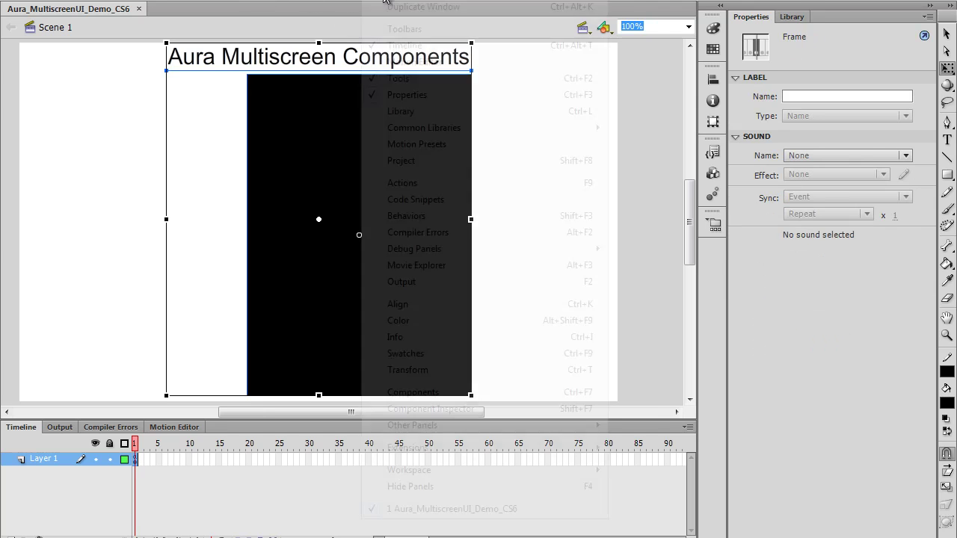
click(455, 182)
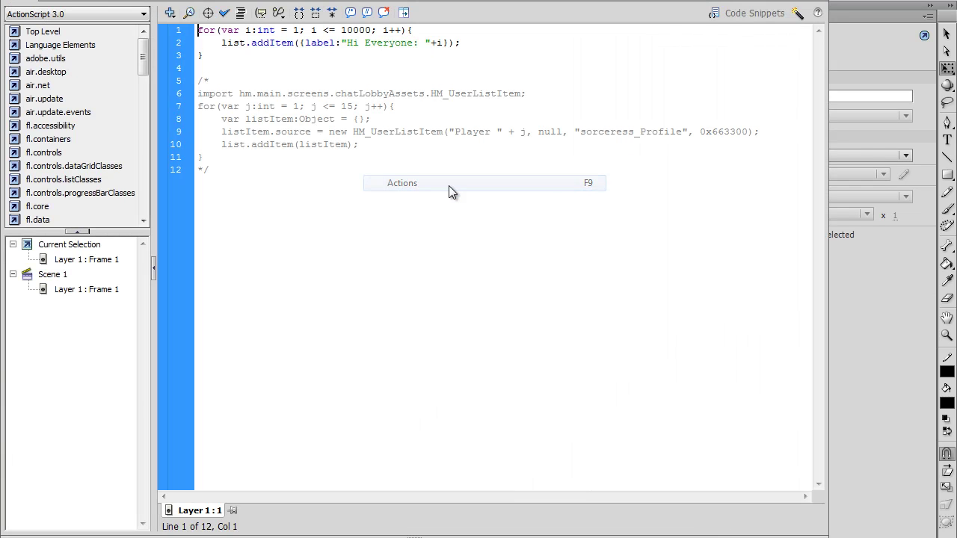
click(215, 72)
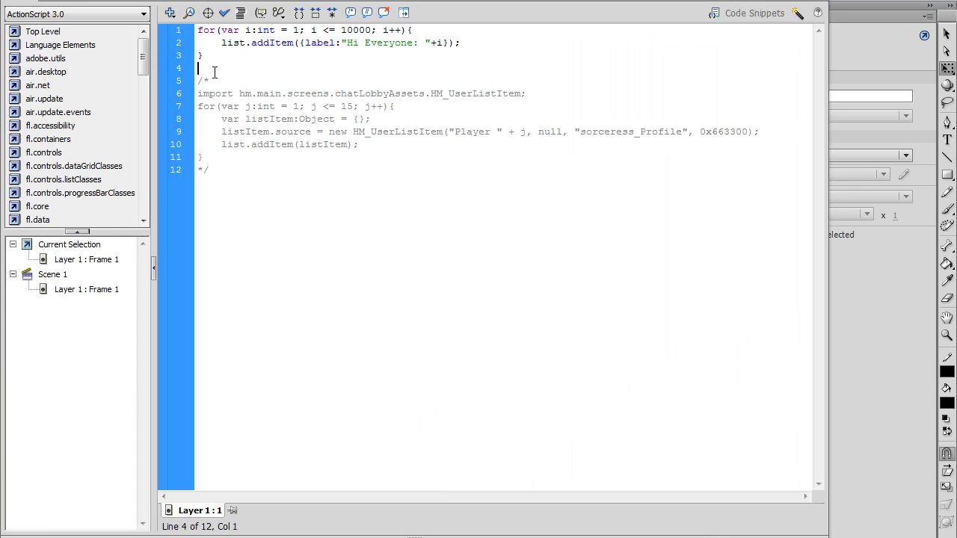
text(*/)
key(Return)
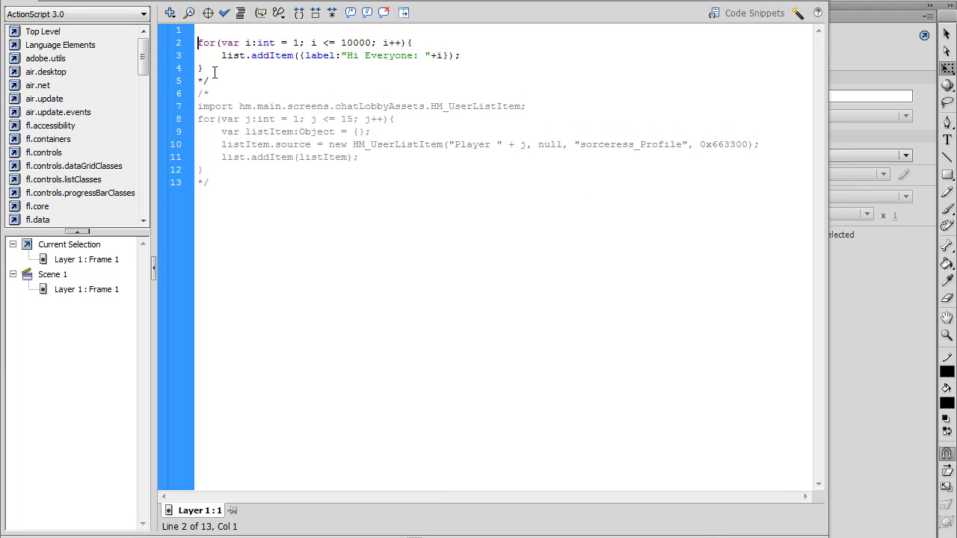
key(Up)
text(/*)
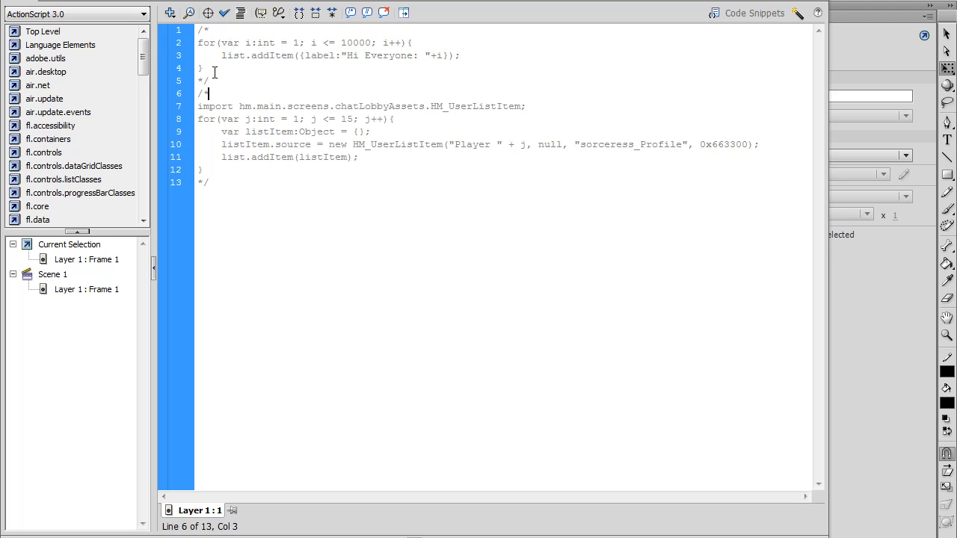
Uncomment the HM_UserListItem player loop and review its sorceress_Profile and 0x663300 values.
key(BackSpace)
key(BackSpace)
key(Down)
key(Down)
key(Down)
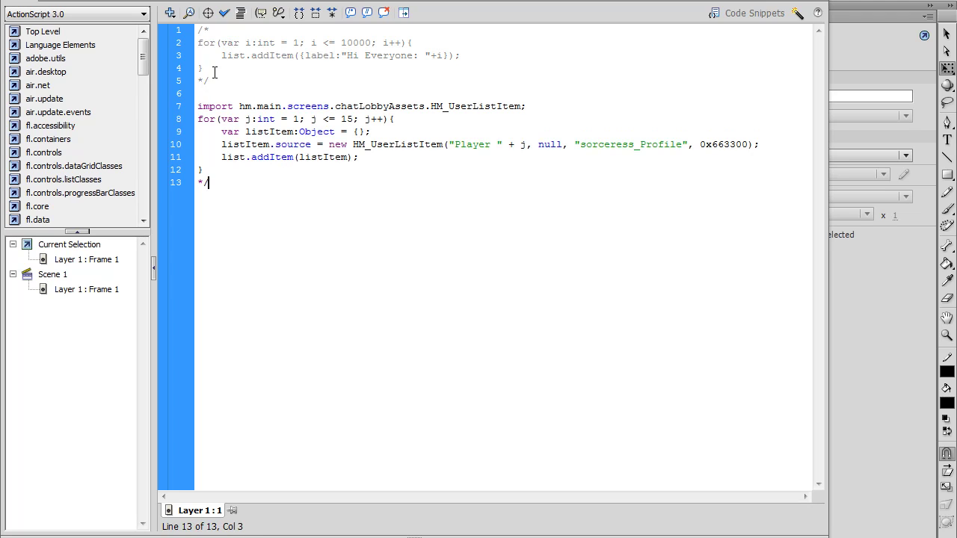
key(BackSpace)
key(BackSpace)
double_click(472, 106)
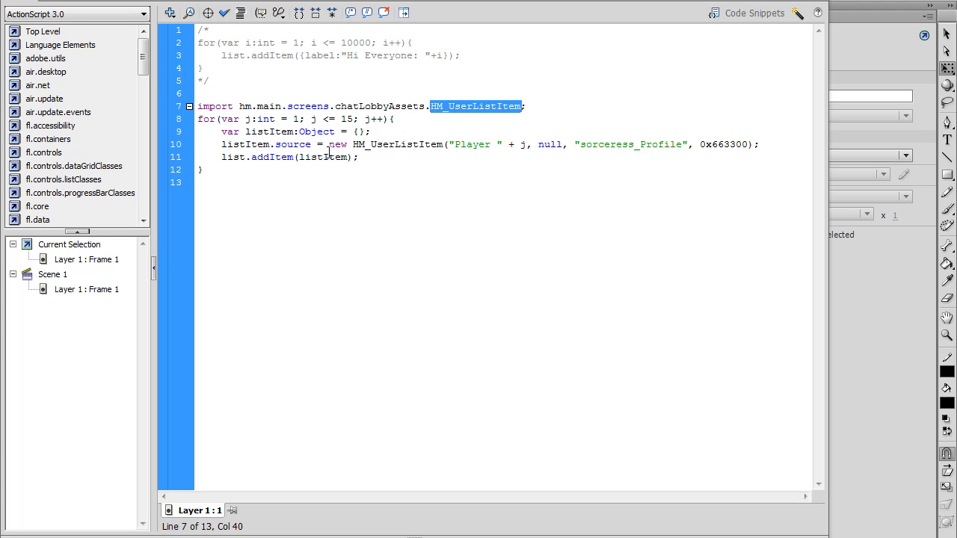
click(658, 112)
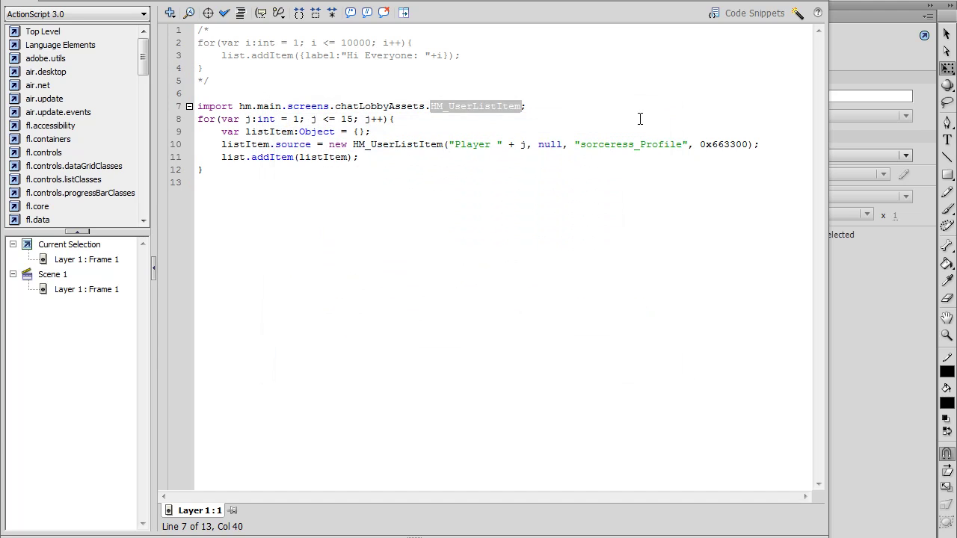
click(373, 145)
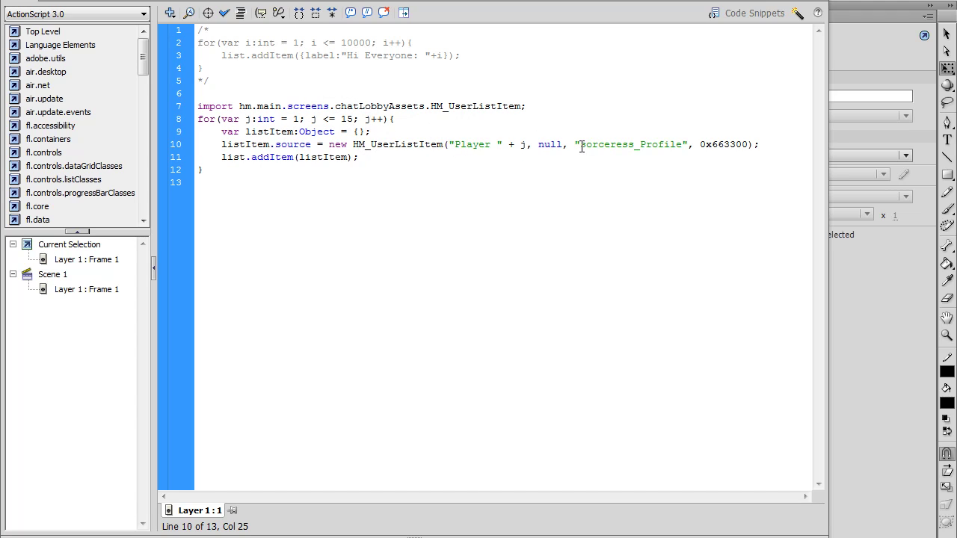
drag(580, 144, 681, 148)
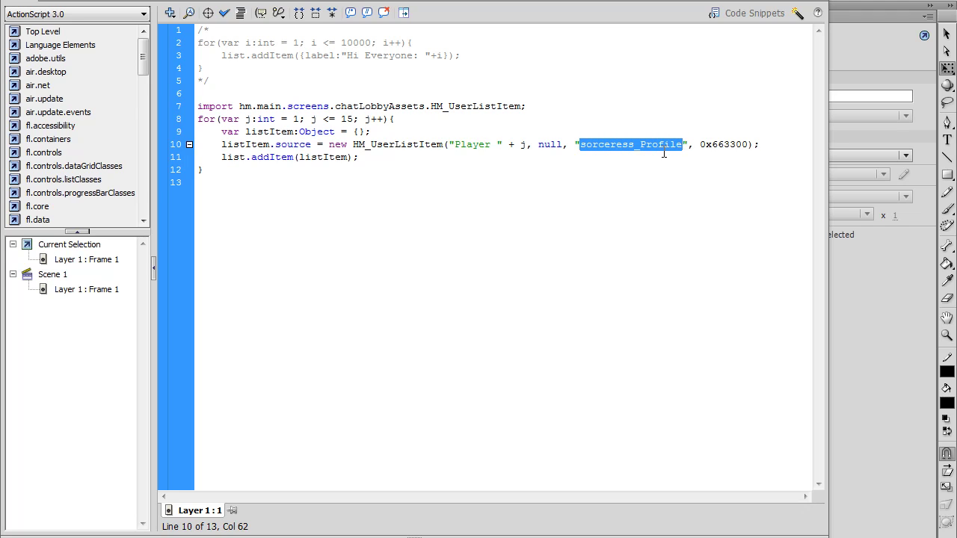
double_click(720, 147)
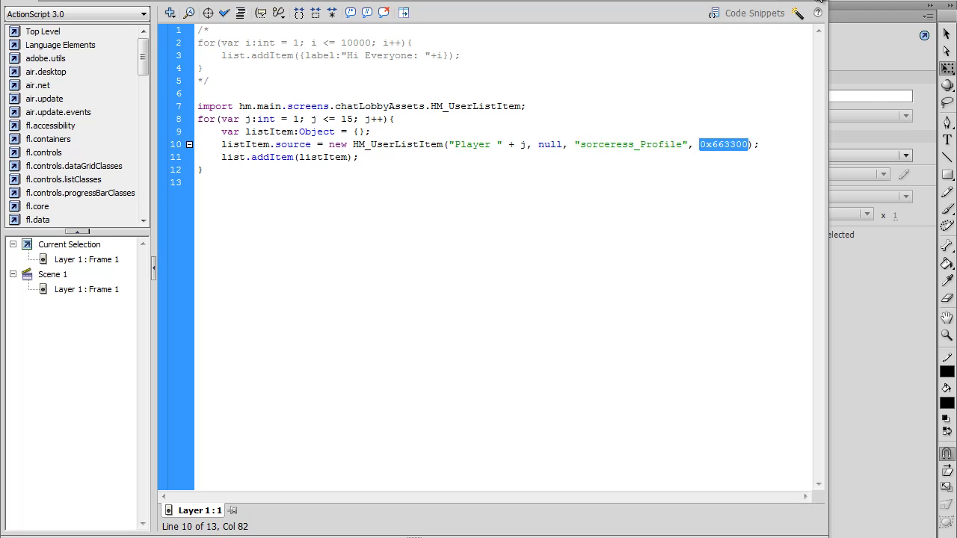
key(F9)
Test-play the movie, scroll the player rows, select Player 10, then close the test window.
click(558, 173)
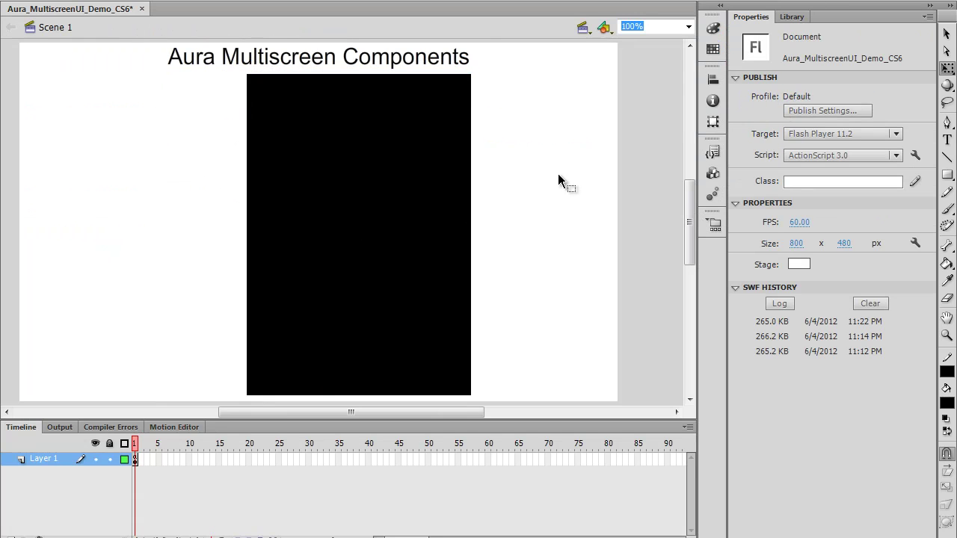
key(ctrl+Return)
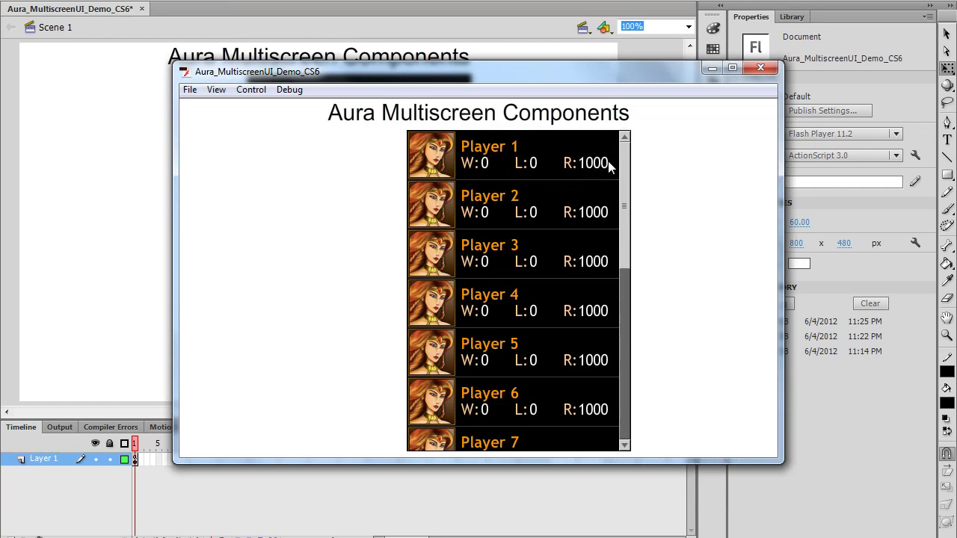
mouse_move(627, 155)
mouse_down()
mouse_move(637, 374)
mouse_move(611, 156)
mouse_up()
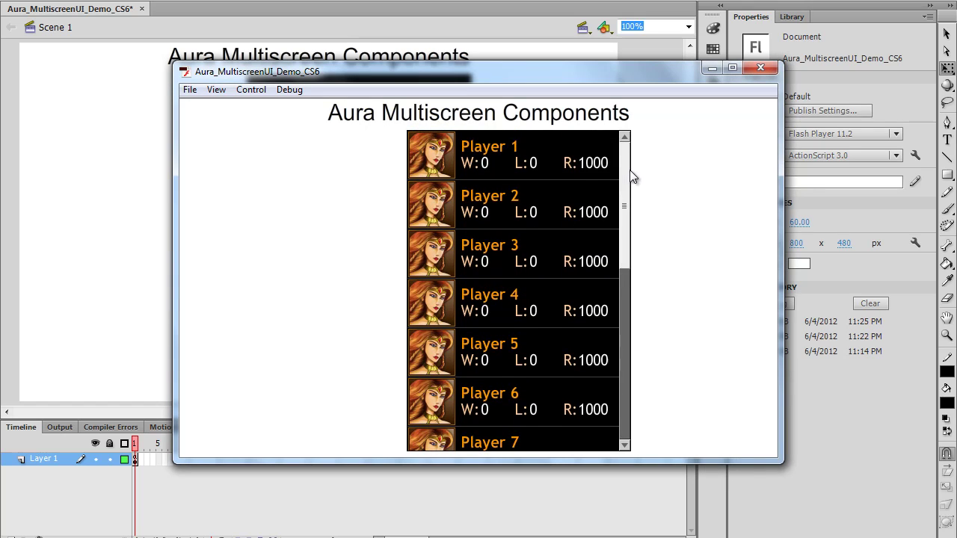
drag(628, 176, 637, 344)
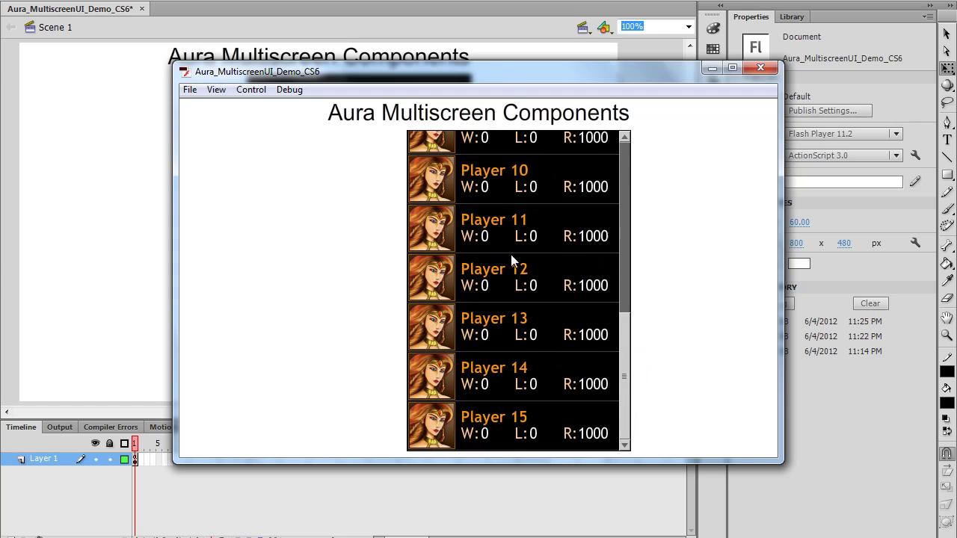
click(552, 182)
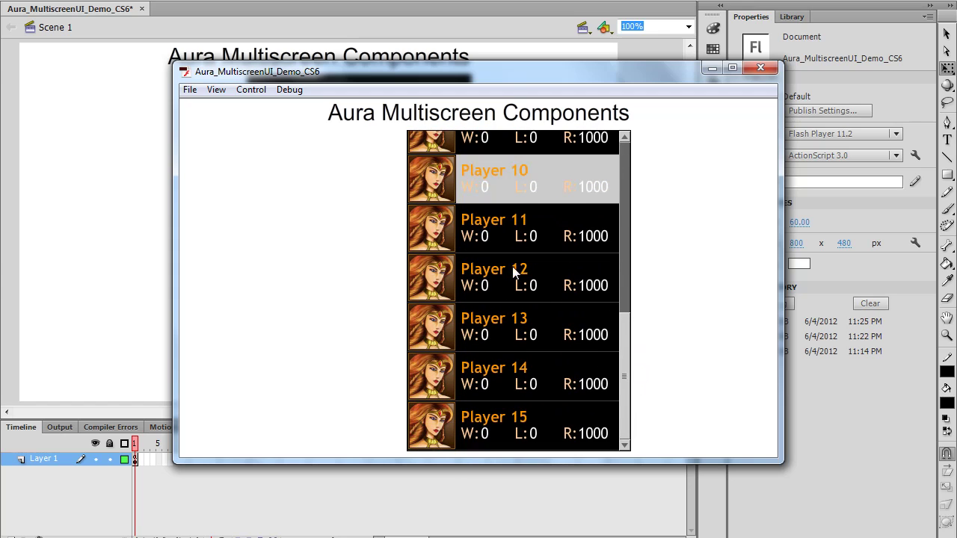
drag(631, 370, 617, 191)
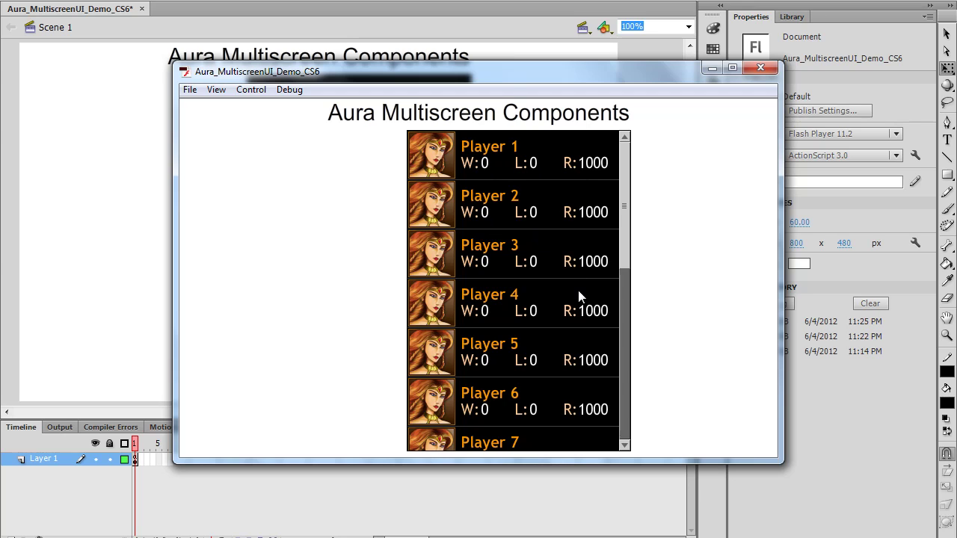
click(763, 68)
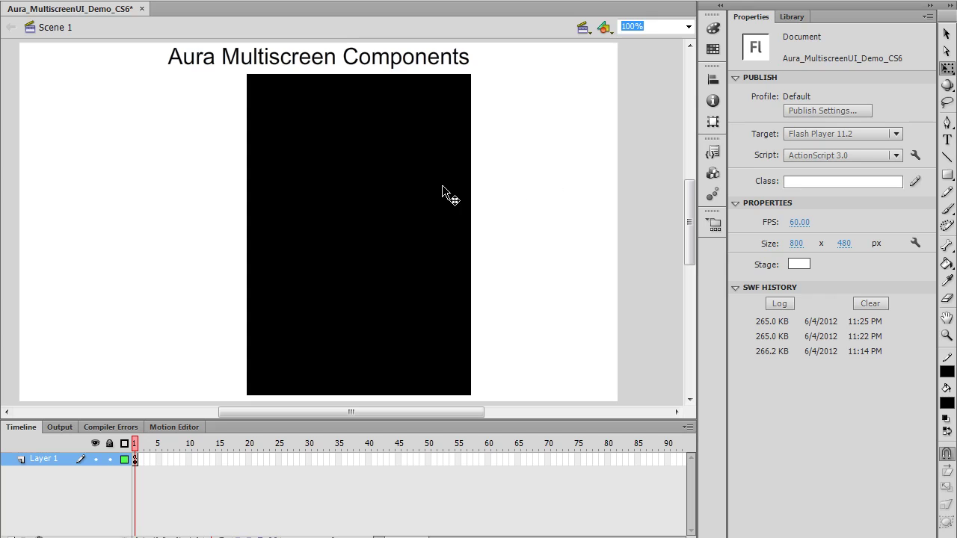
Move the list to the stage's left and place an Aura_TouchComboBox from the library beside it.
drag(355, 181, 145, 180)
click(423, 172)
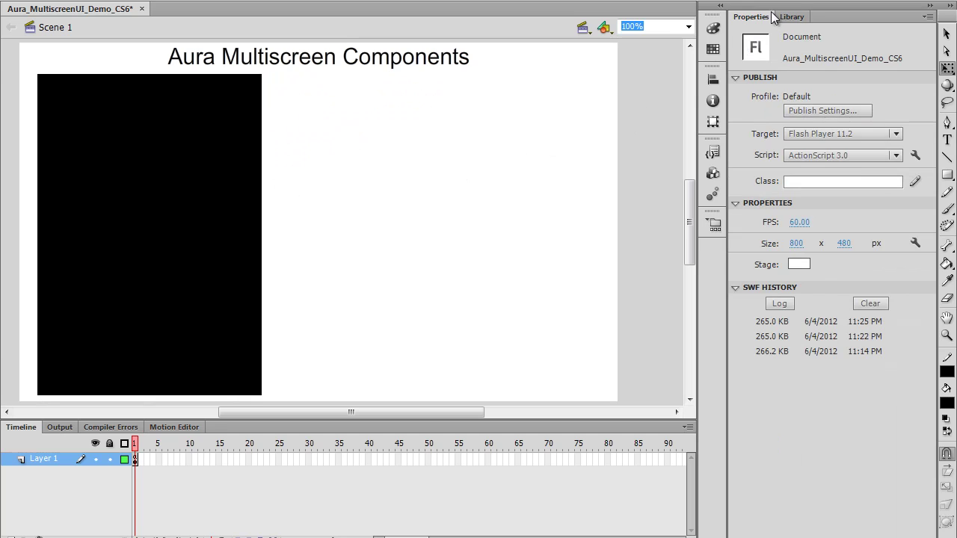
click(794, 17)
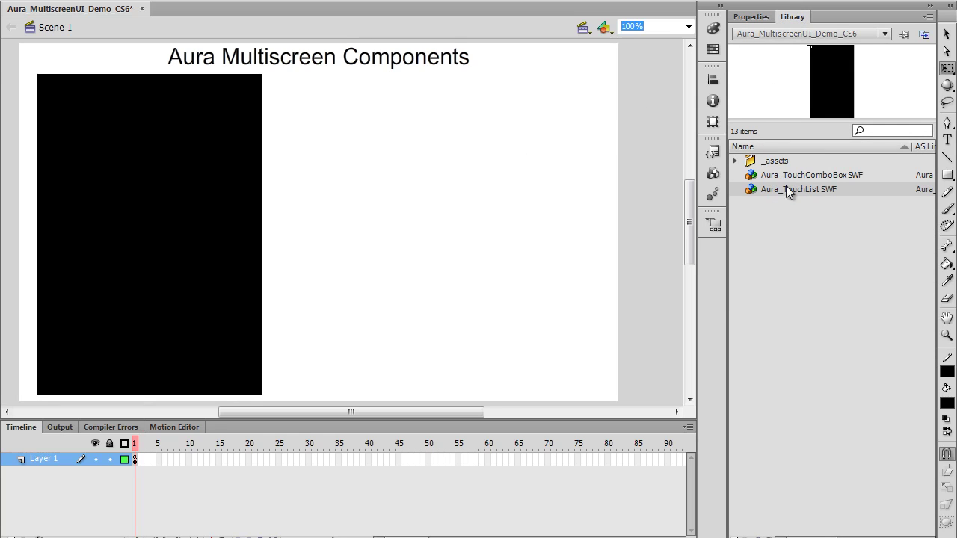
click(808, 177)
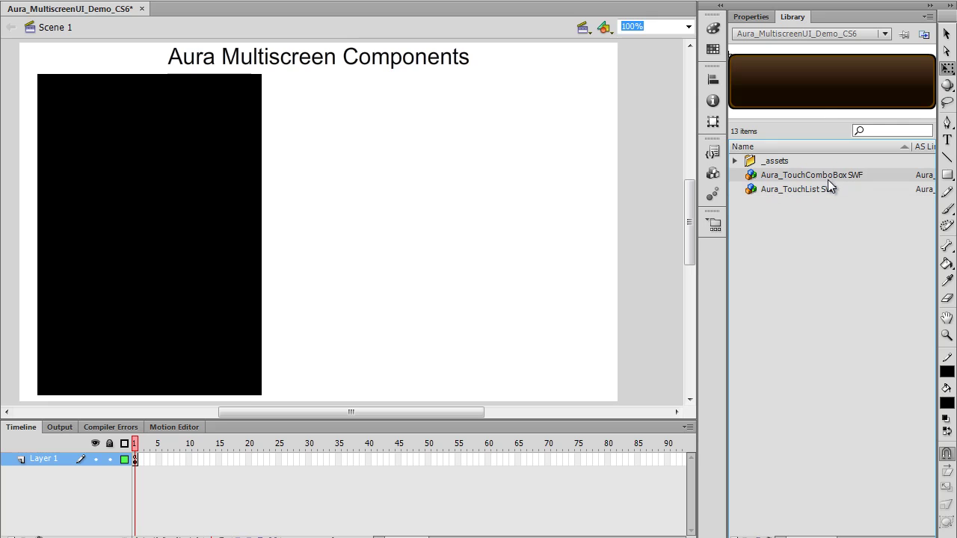
drag(830, 178, 391, 165)
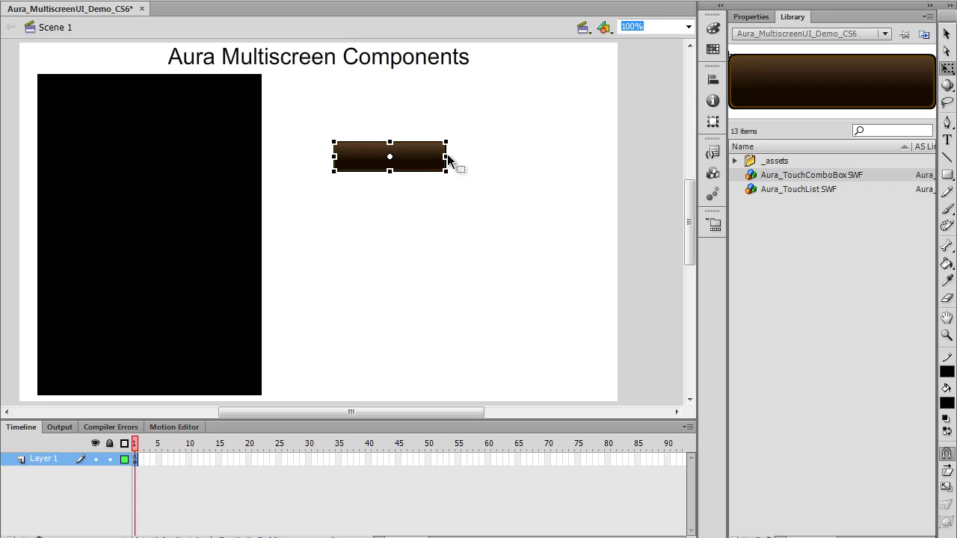
Widen the combo box to 222 px, add items label0–label9, and nudge it down-right.
click(751, 17)
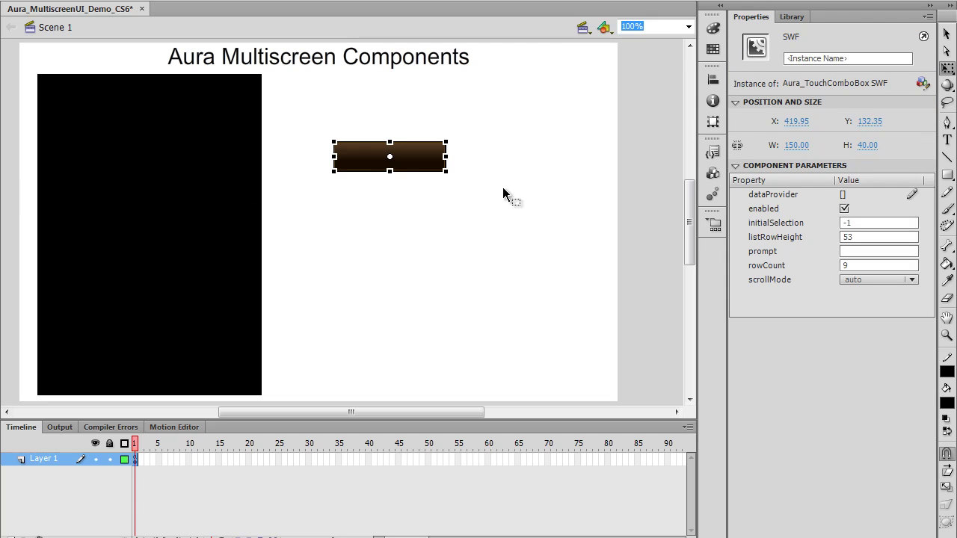
drag(446, 156, 500, 157)
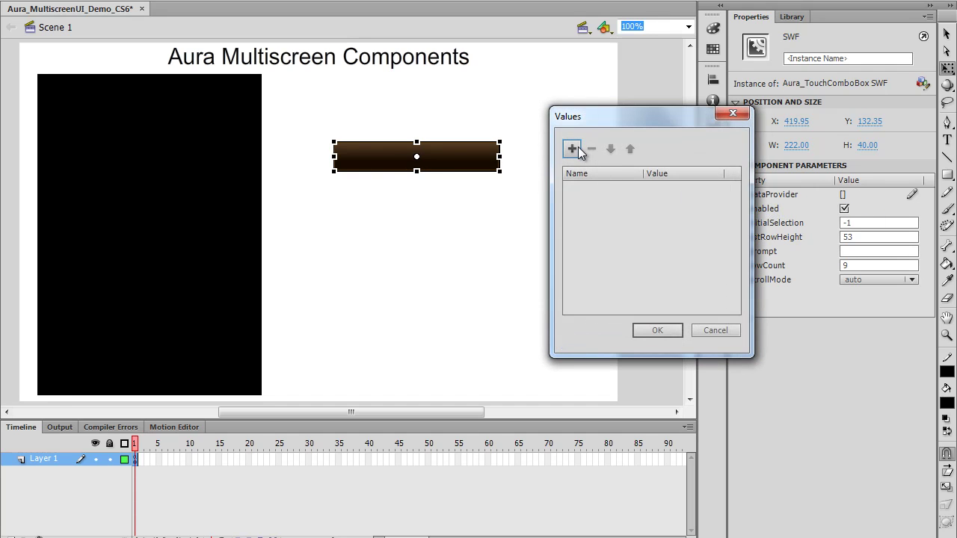
click(572, 149)
triple_click(572, 149)
triple_click(572, 149)
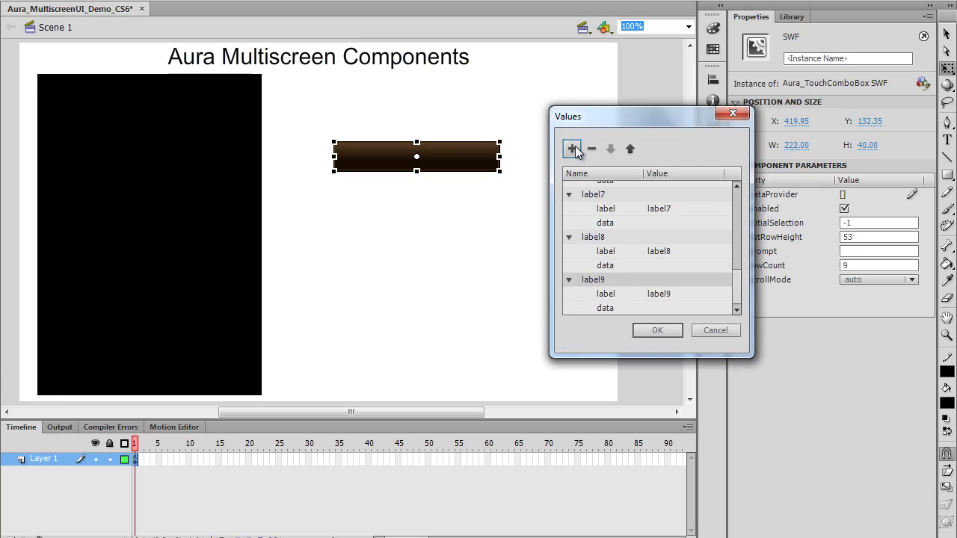
click(656, 330)
drag(460, 160, 473, 181)
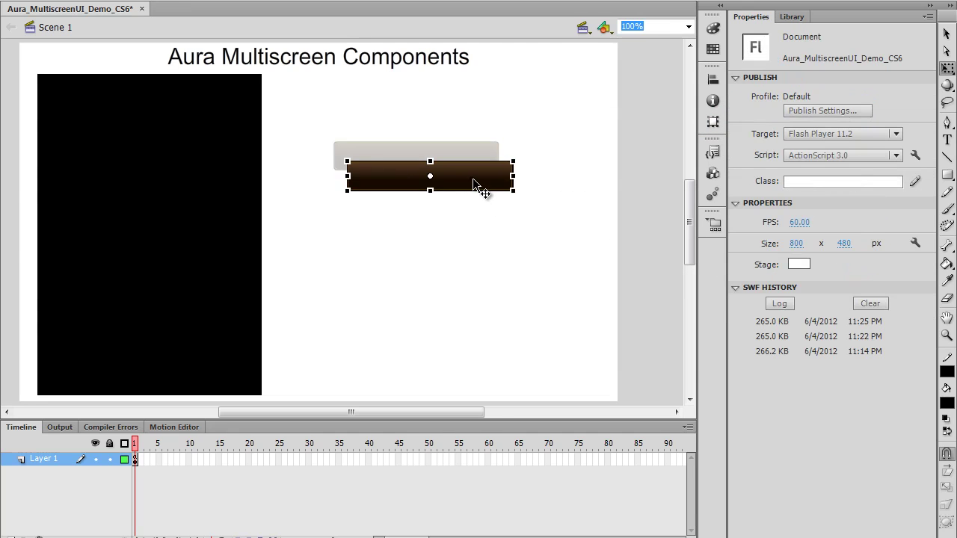
click(458, 222)
key(ctrl+Return)
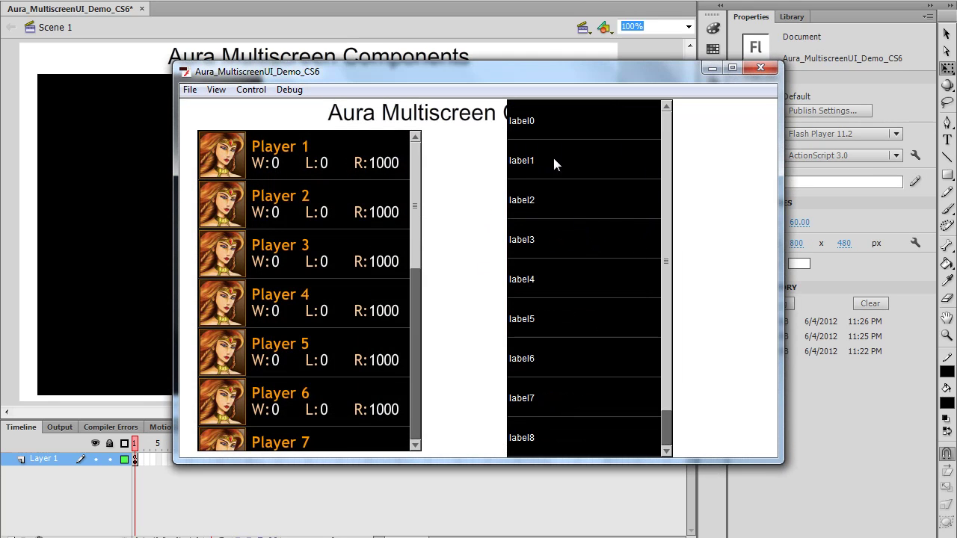
scroll(672, 125, down, 2)
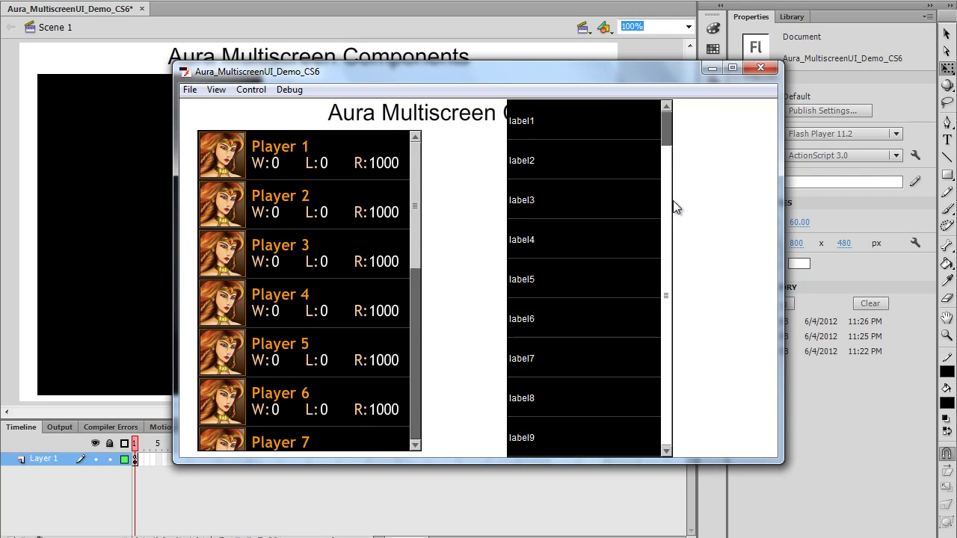
scroll(675, 207, up, 2)
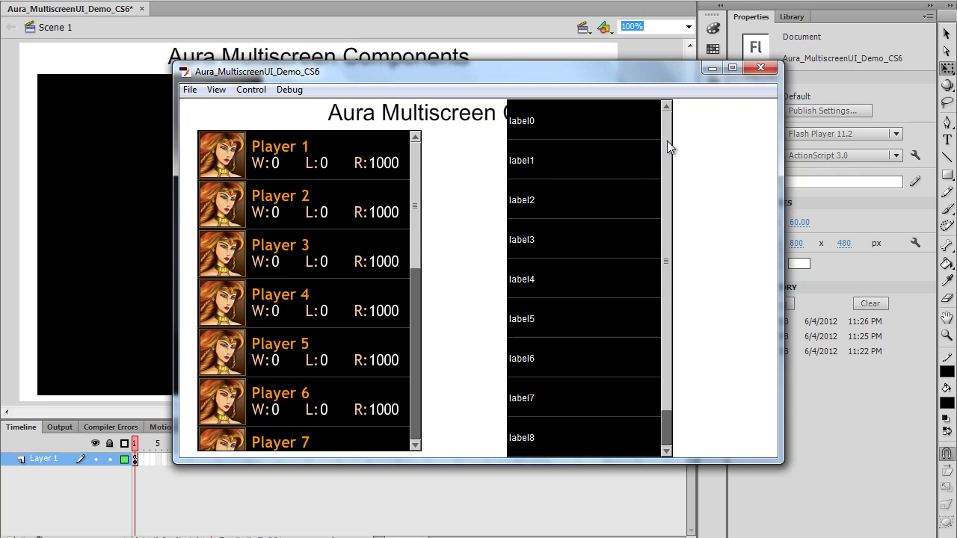
scroll(674, 200, down, 1)
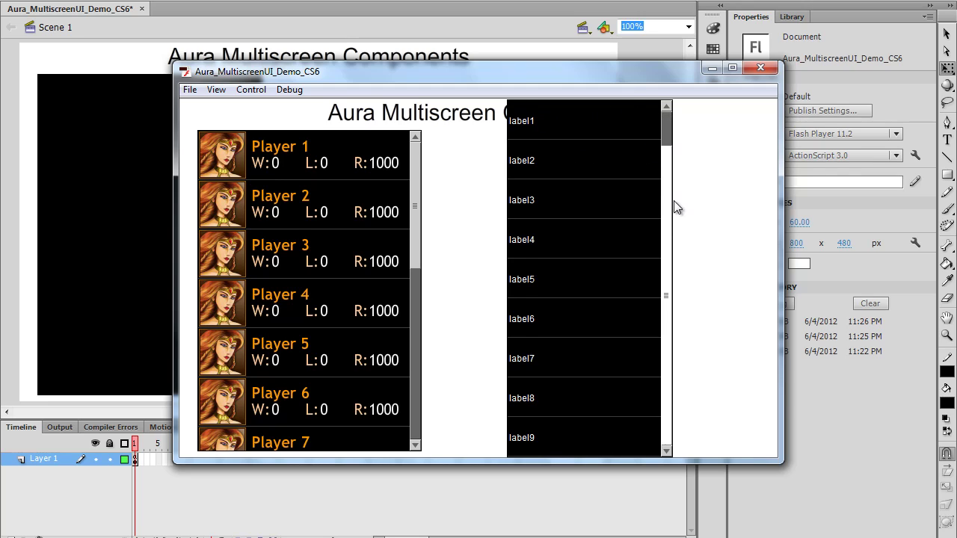
click(719, 185)
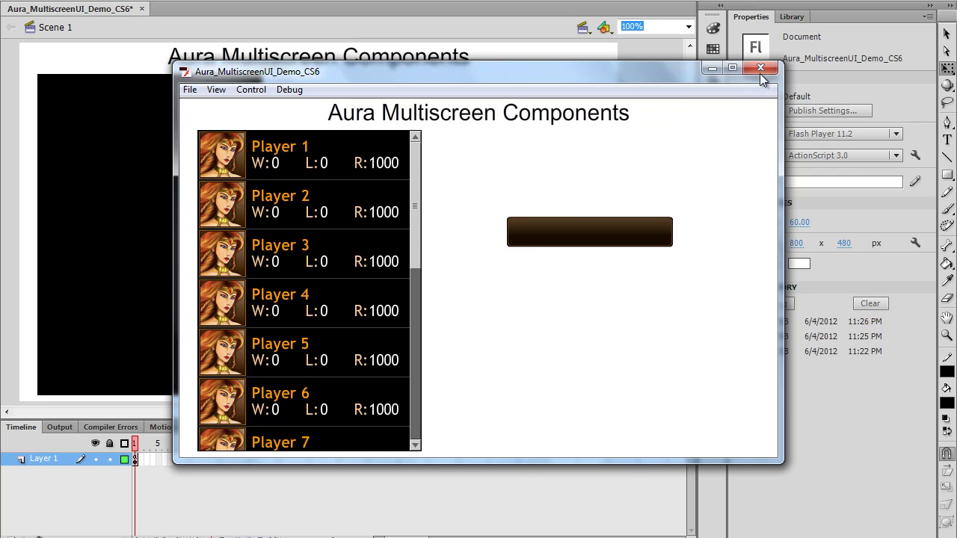
click(760, 68)
Set the combo box's rowCount parameter to 4.
click(493, 179)
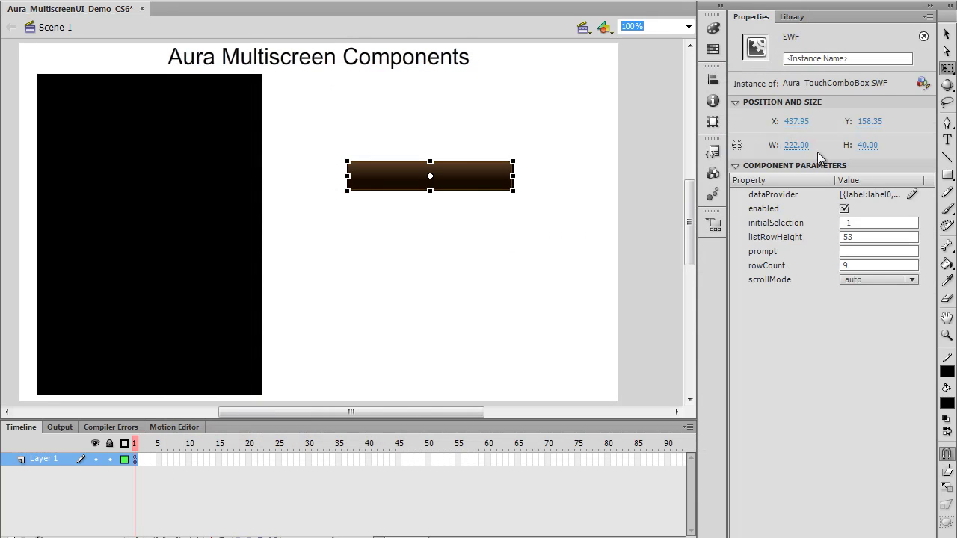
click(858, 265)
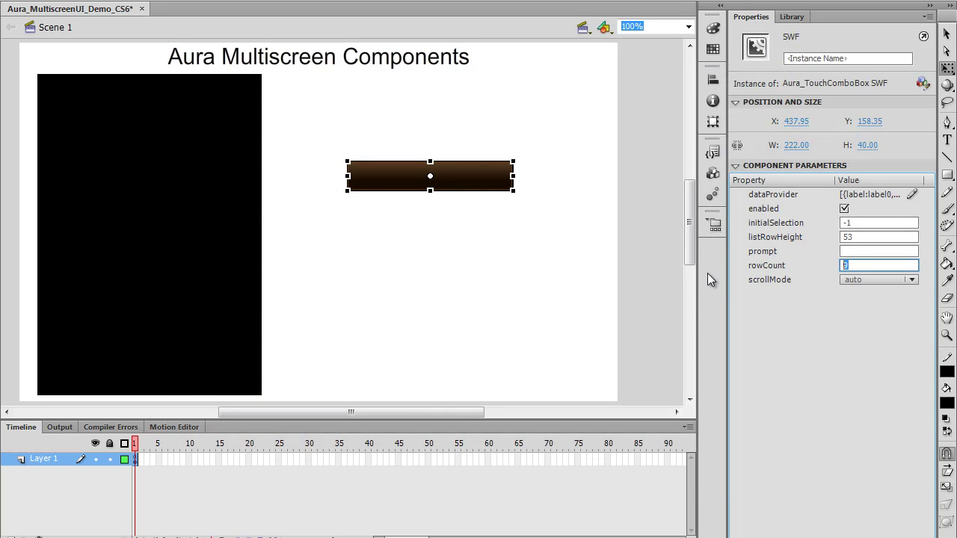
text(4)
key(Return)
click(389, 232)
Test-play the movie, check the four-row dropdown, then close the test window.
key(ctrl+Return)
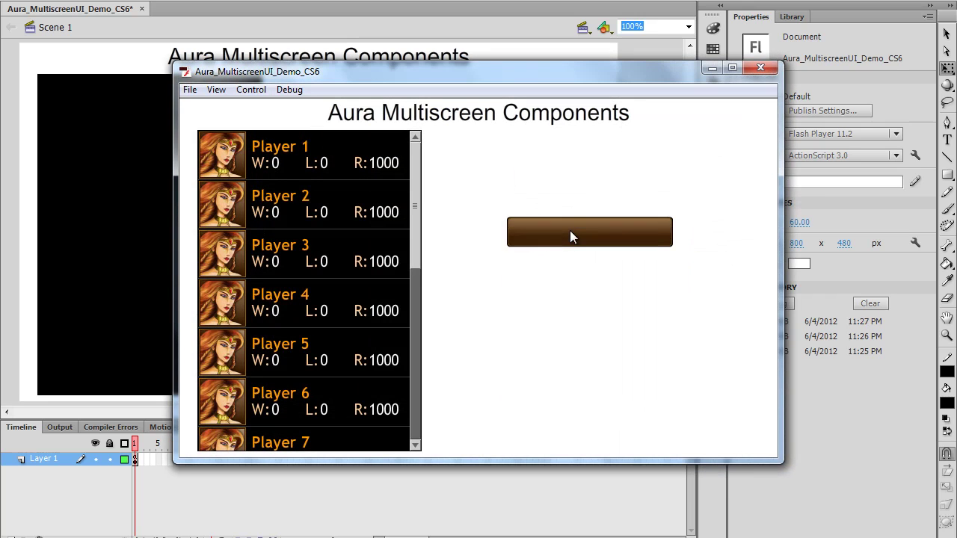
click(571, 234)
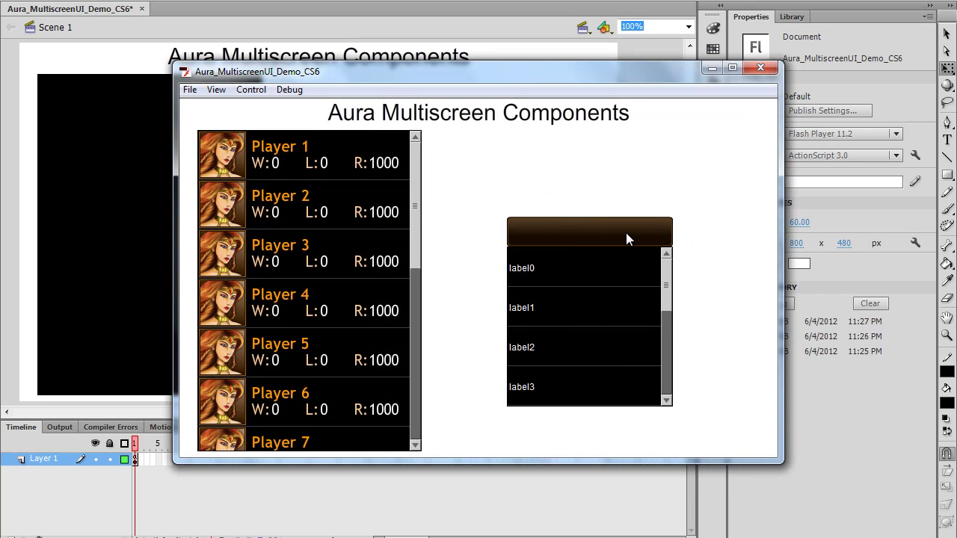
click(682, 231)
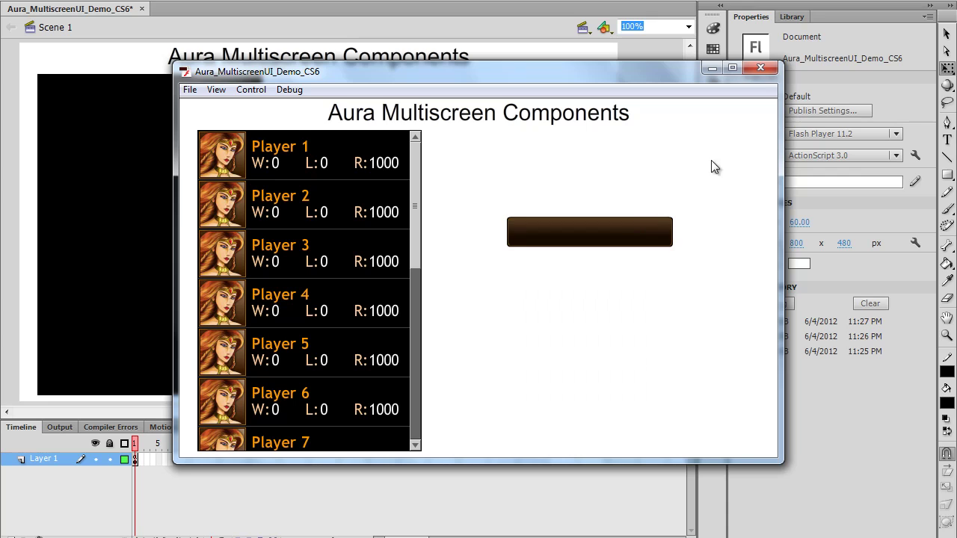
click(761, 69)
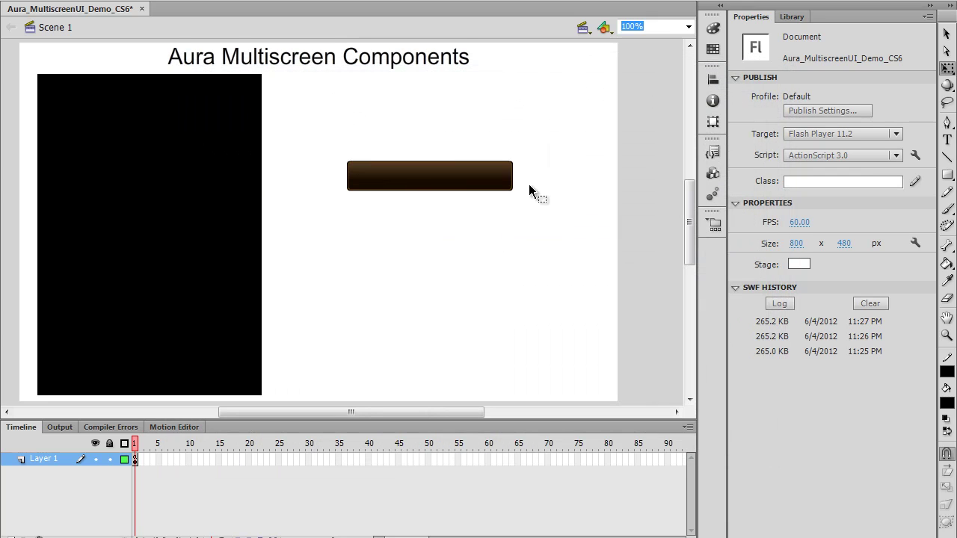
Move the combo box near the stage bottom and test that its dropdown opens upward.
drag(451, 176, 490, 337)
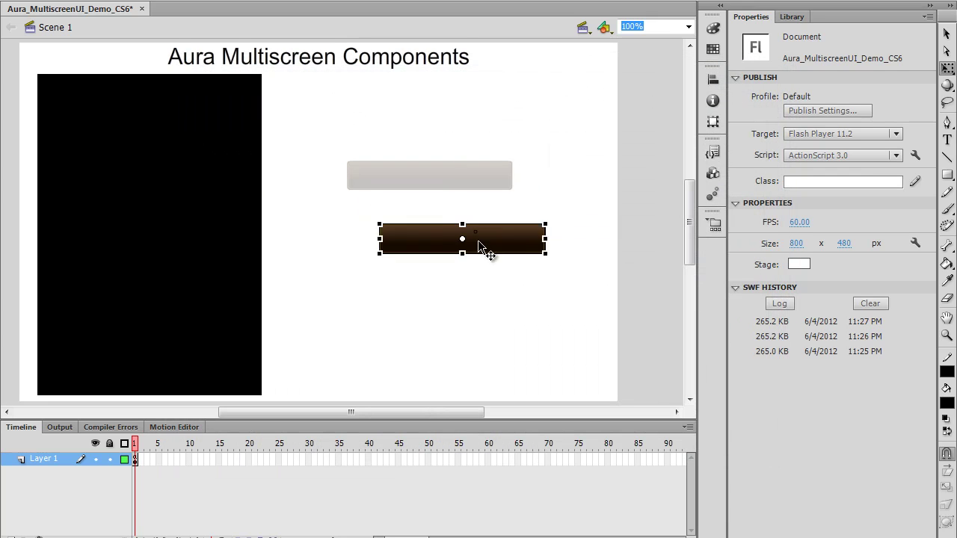
click(596, 285)
key(ctrl+Return)
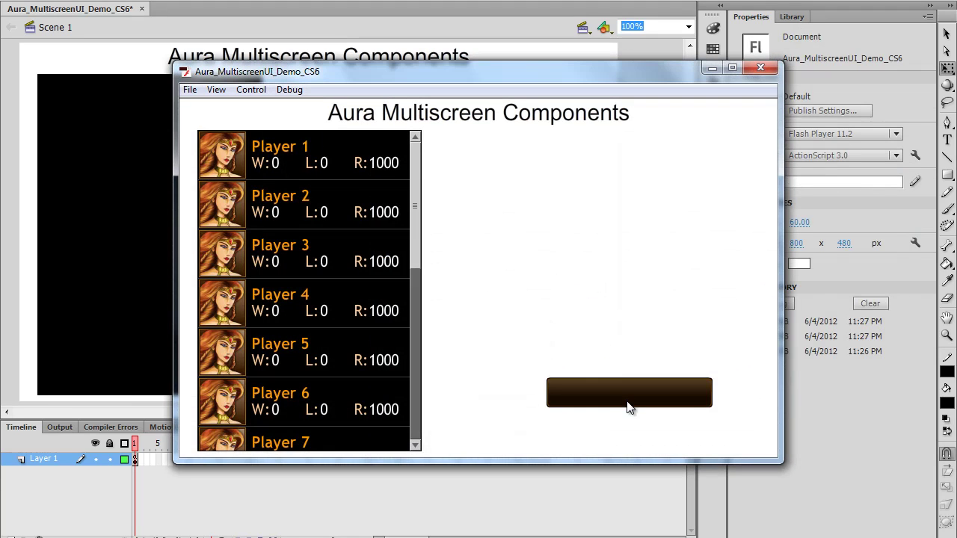
click(628, 404)
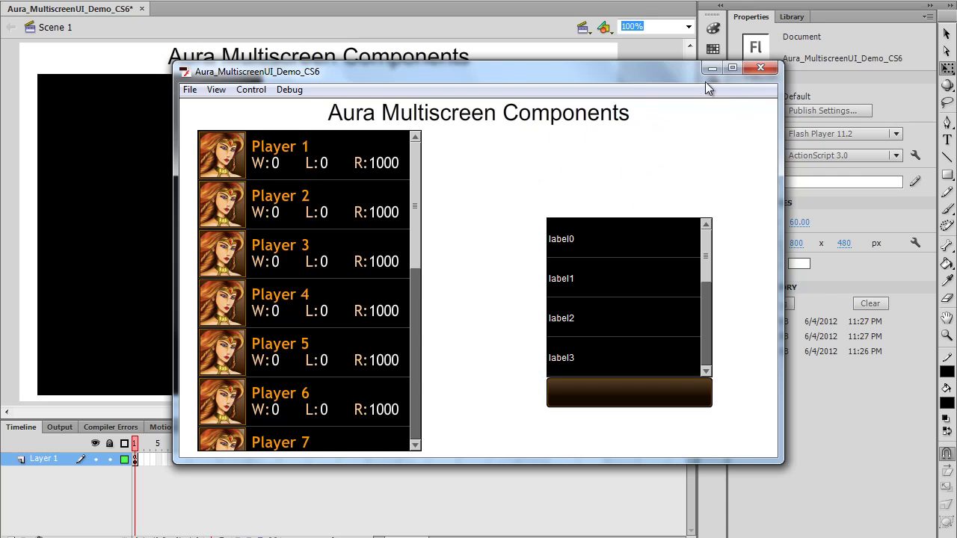
drag(633, 73, 570, 59)
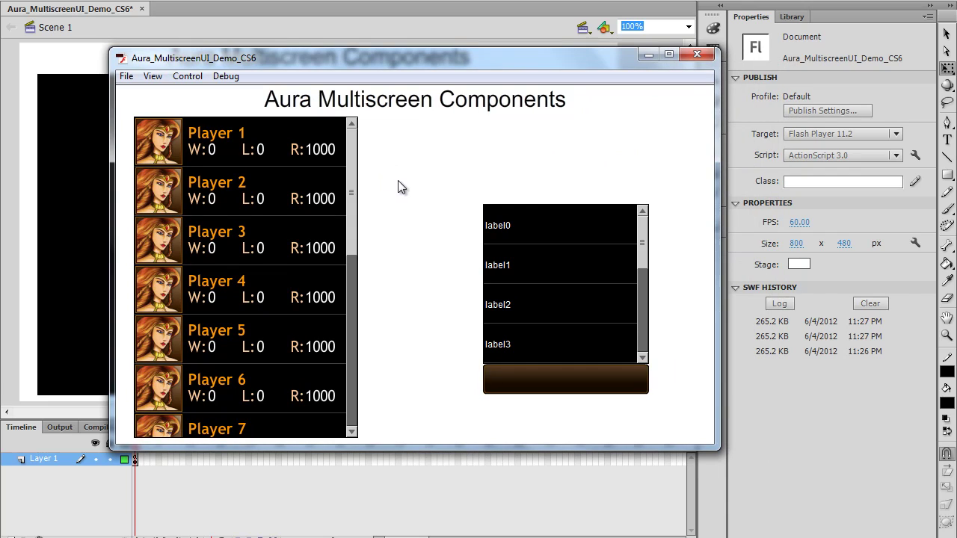
click(526, 372)
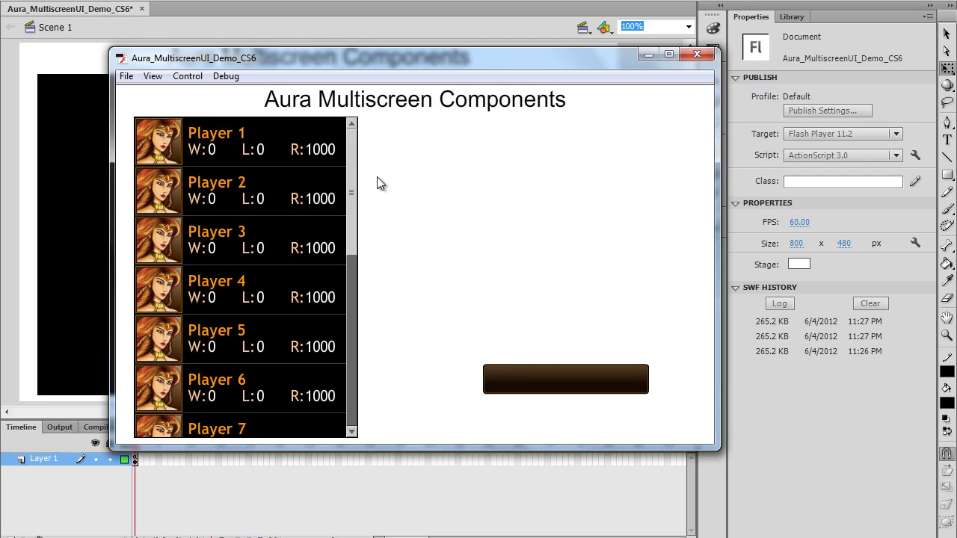
mouse_move(351, 165)
mouse_down()
mouse_move(367, 307)
mouse_move(353, 131)
mouse_up()
mouse_move(356, 175)
mouse_down()
mouse_move(356, 281)
mouse_move(371, 341)
mouse_move(356, 277)
mouse_move(355, 128)
mouse_up()
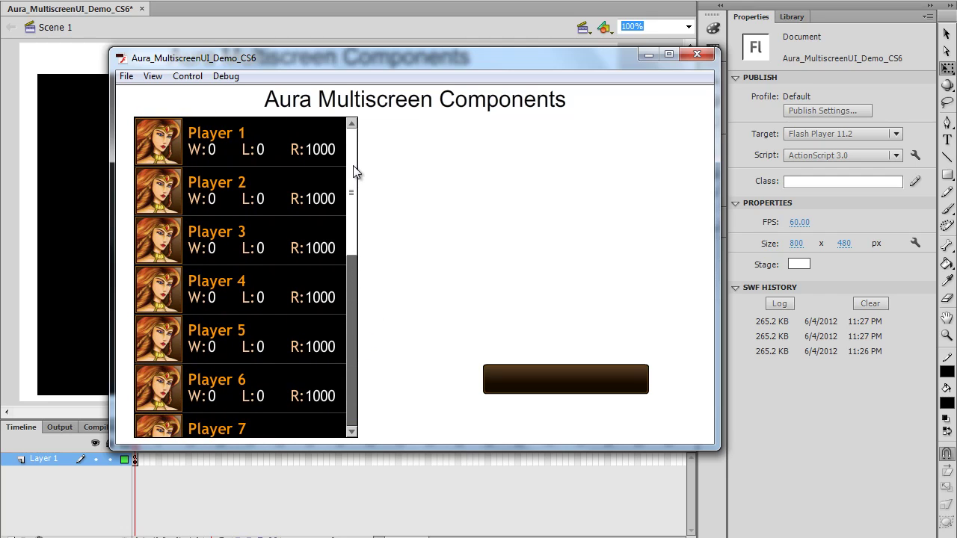
click(697, 56)
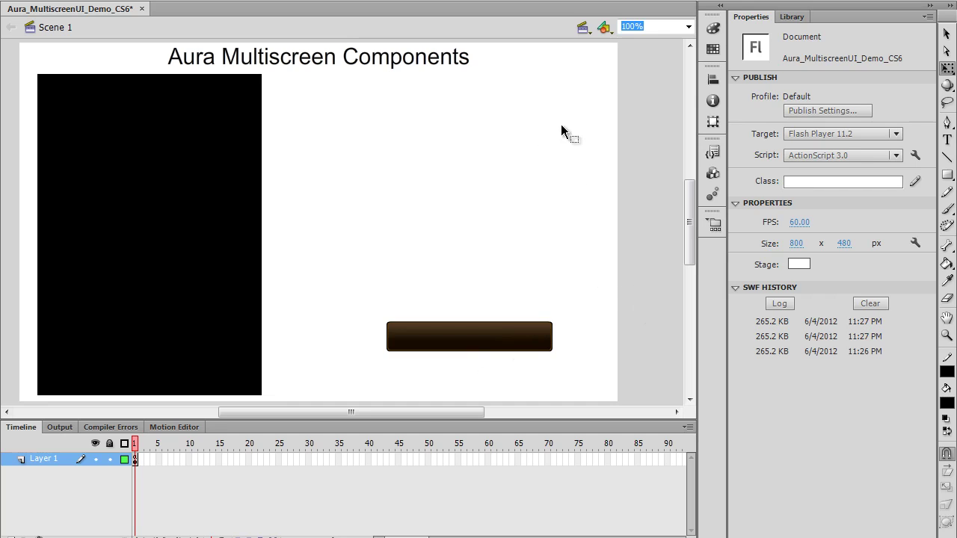
Show the library and preview the Aura_TouchComboBox and Aura_TouchList SWF components.
click(787, 18)
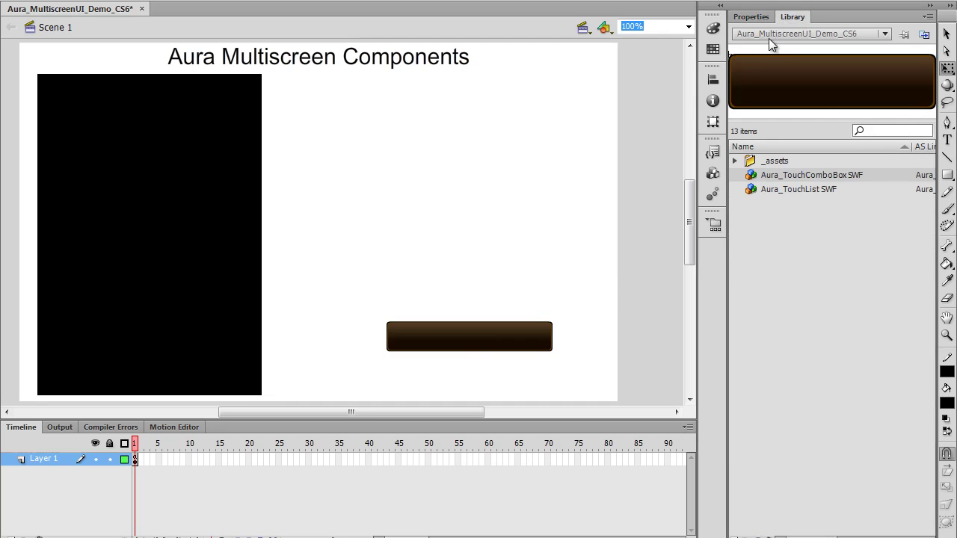
click(791, 188)
key(Up)
key(Down)
Select Aura_TouchComboBox SWF and drag another copy toward the stage.
key(Up)
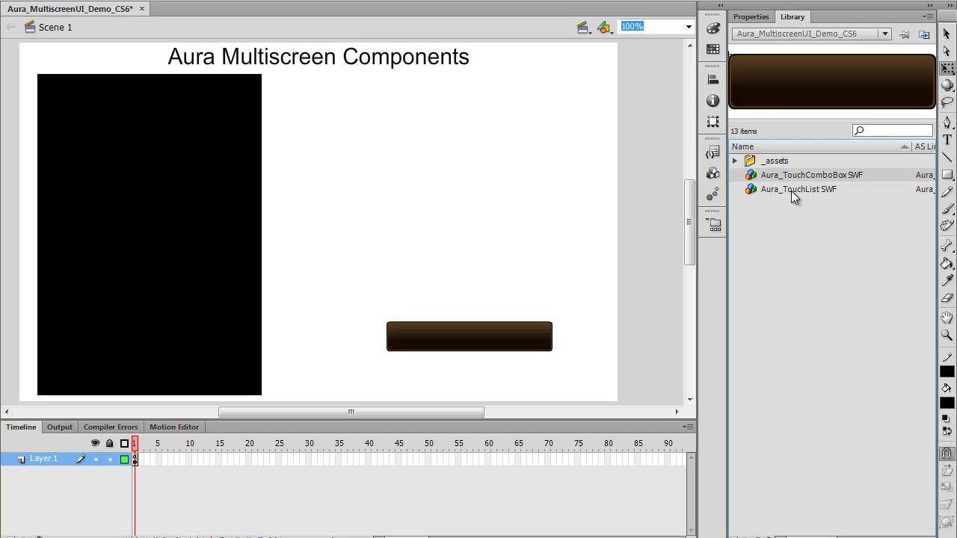
mouse_move(802, 179)
mouse_down()
mouse_move(612, 307)
mouse_move(615, 296)
mouse_up()
drag(601, 242, 555, 215)
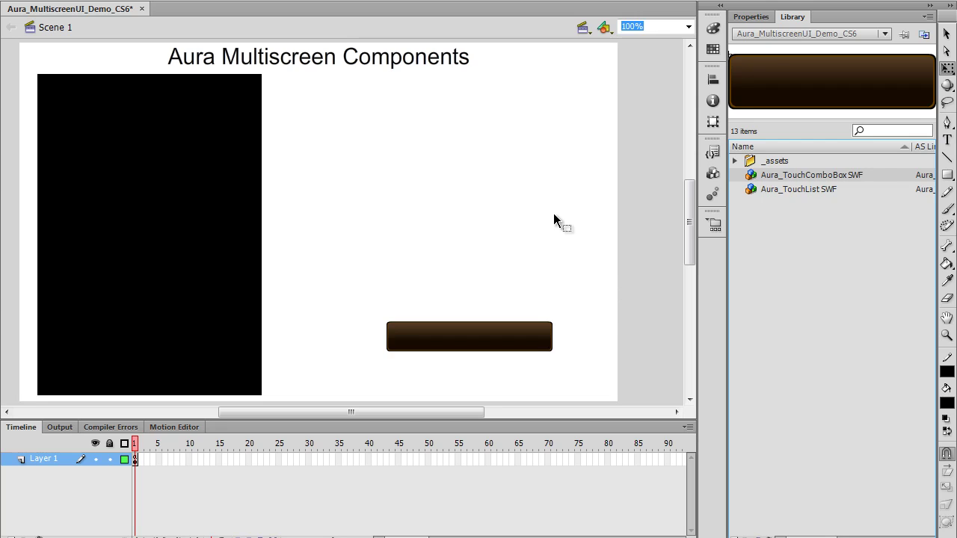